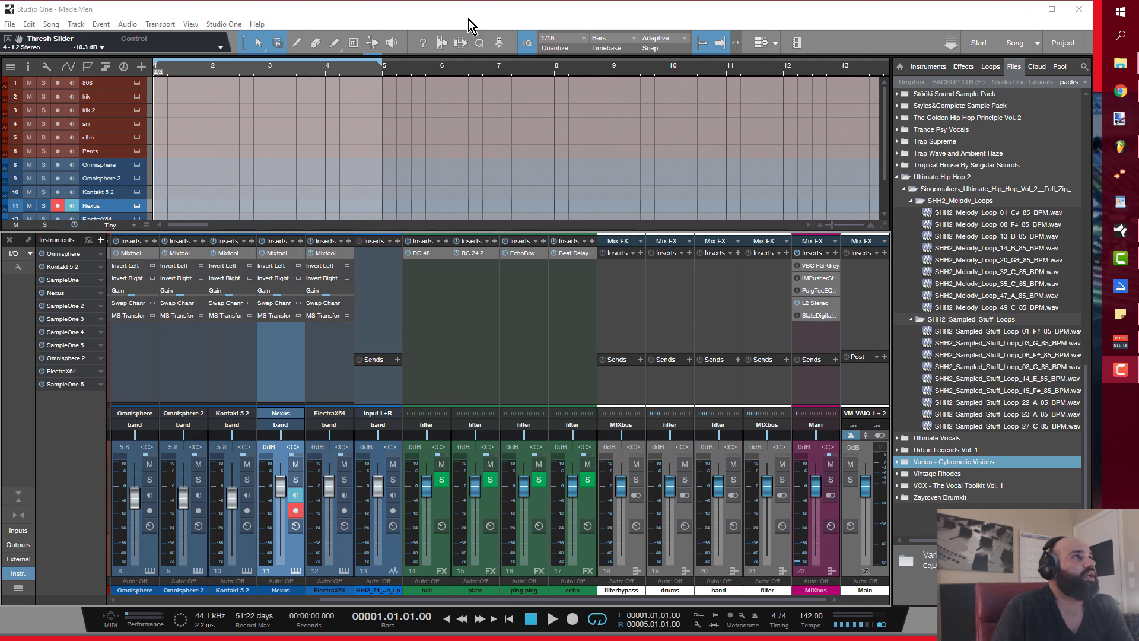
- Create an empty Nexus part, open it in the piano roll, and make the Nexus track taller
double_click(168, 208)
double_click(168, 208)
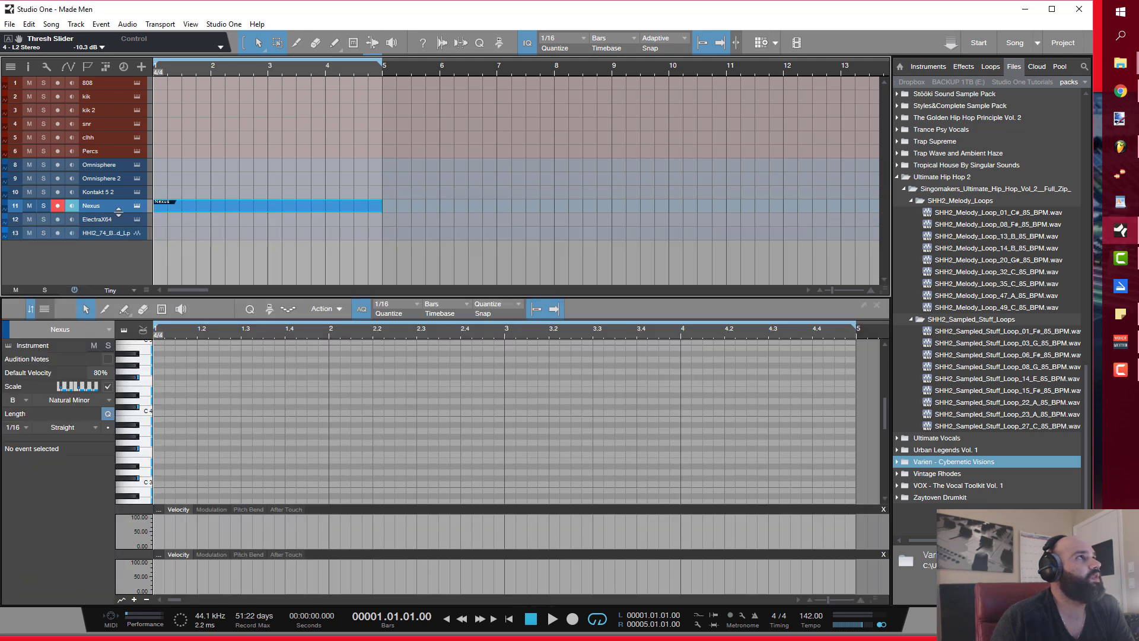
left_click_drag(122, 213, 120, 264)
scroll(274, 146, "down", 2)
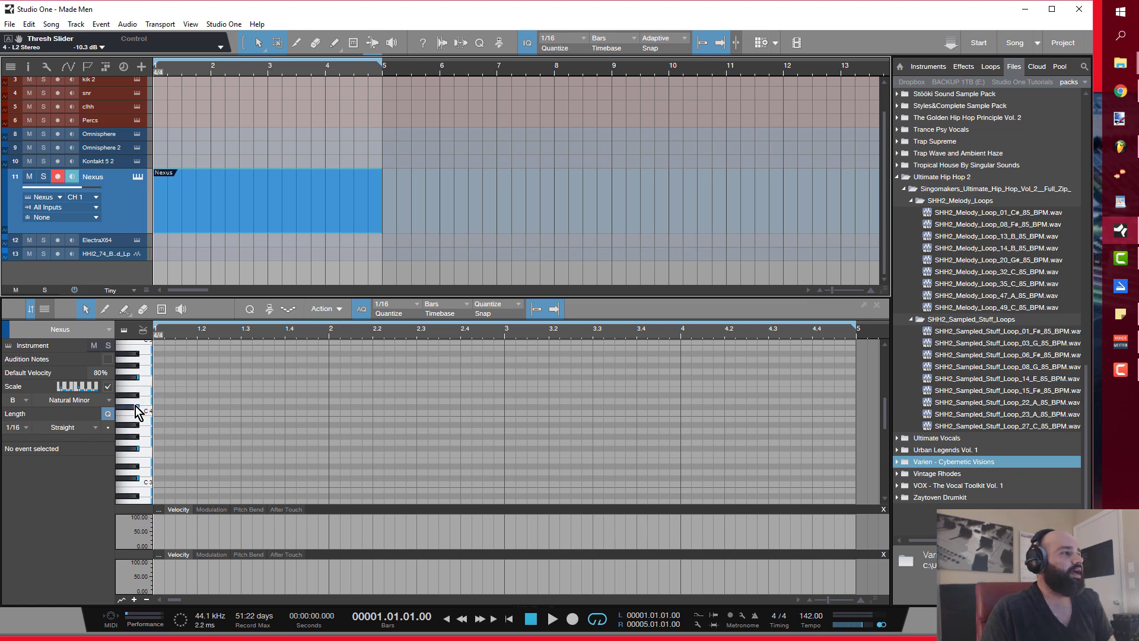
scroll(189, 429, "up", 2)
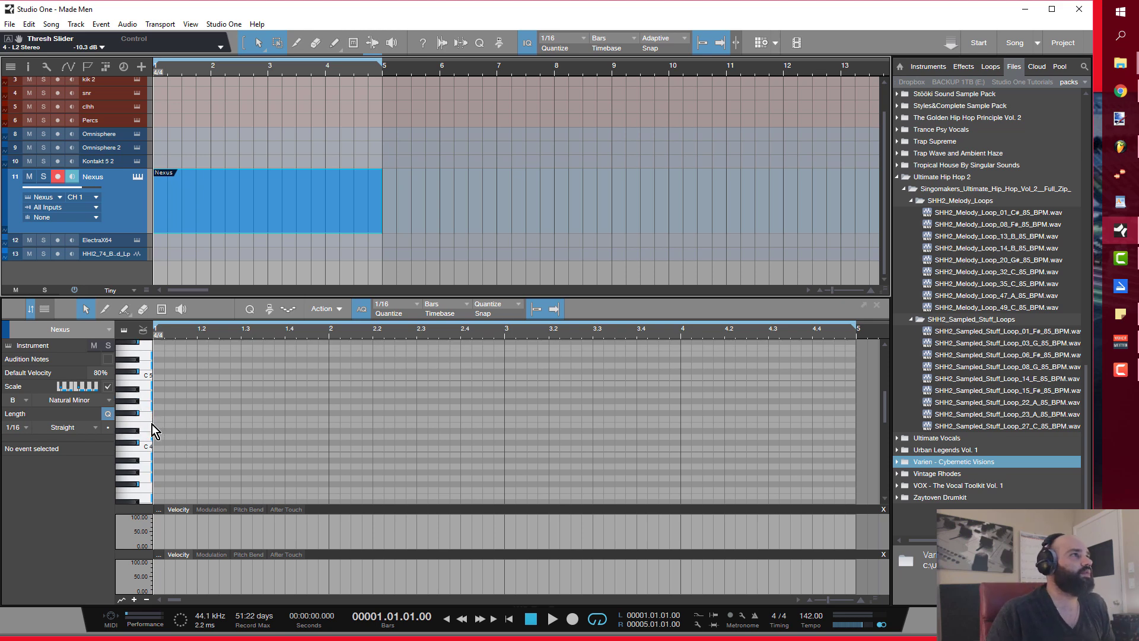
scroll(237, 444, "down", 2)
scroll(273, 443, "up", 1)
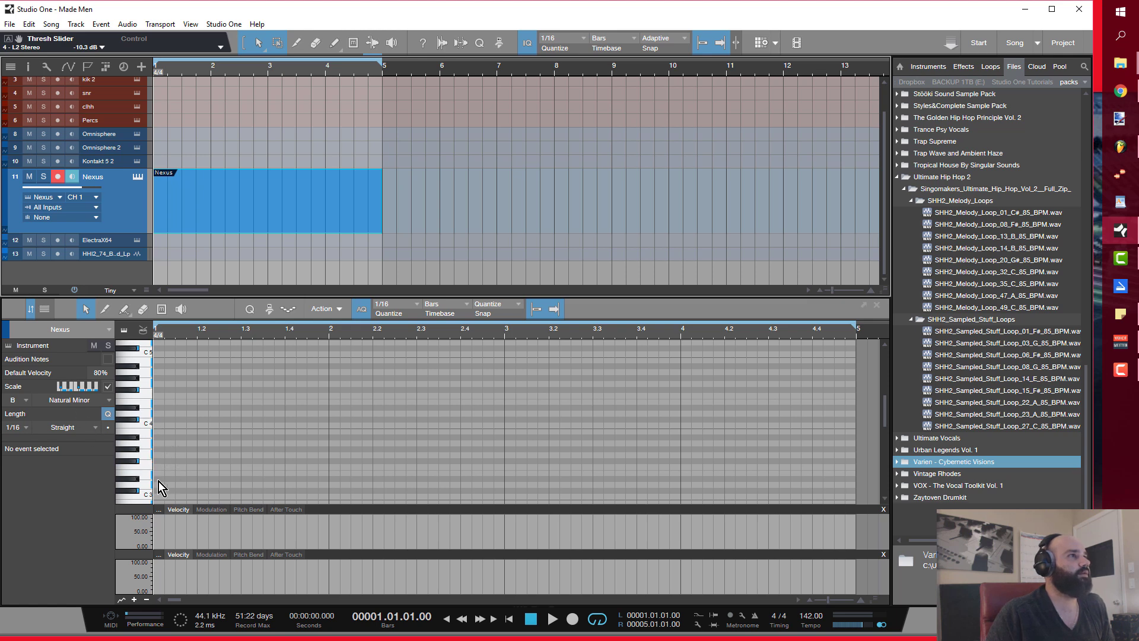
scroll(173, 464, "down", 3)
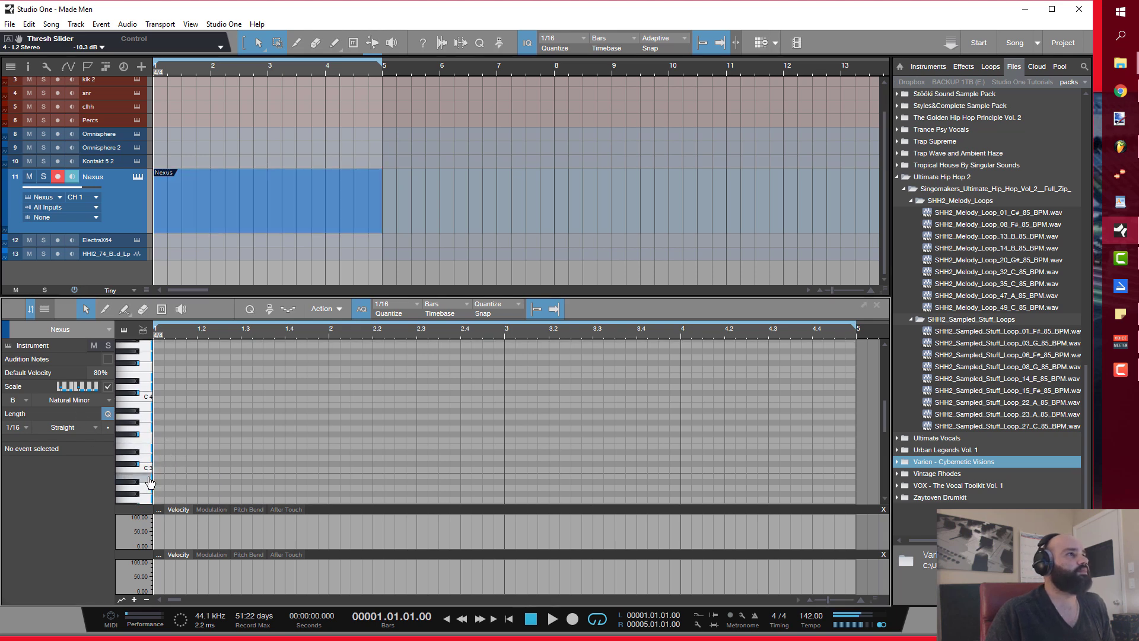
scroll(204, 454, "down", 1)
scroll(204, 453, "down", 1)
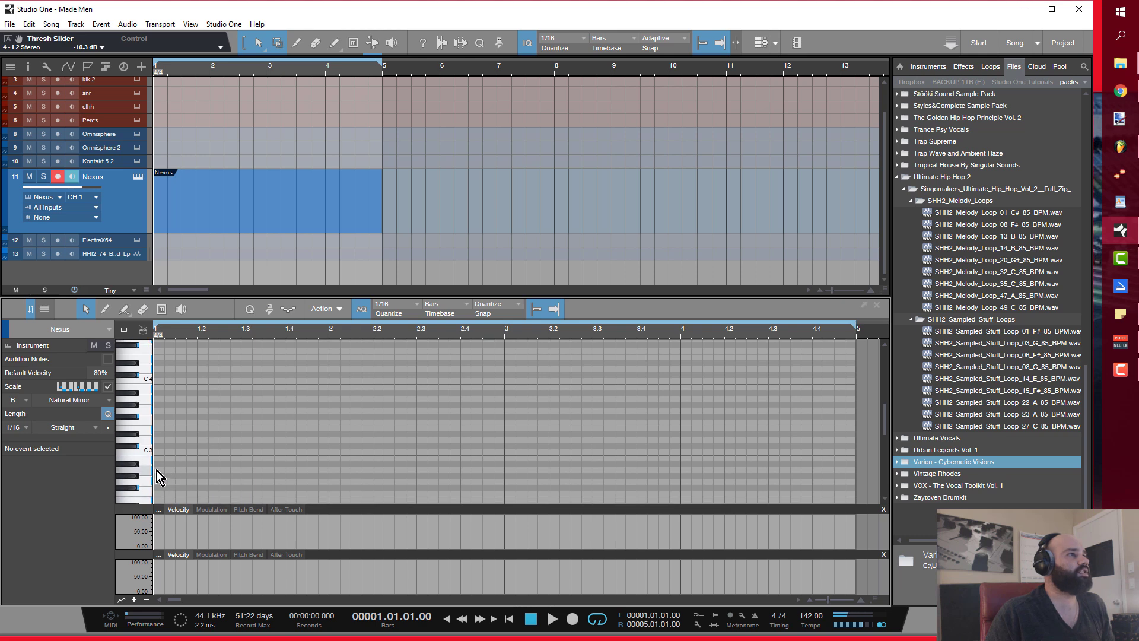
- Draw a two-beat B2, D3, F#3 chord and copy it across the four bars
left_click(157, 458)
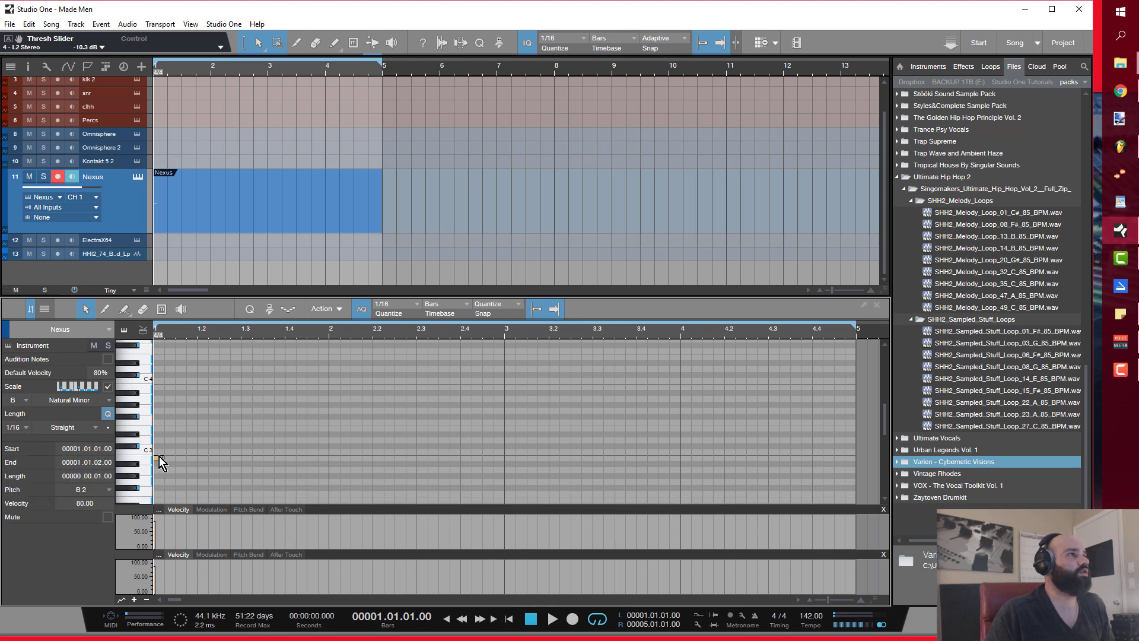
left_click_drag(161, 457, 208, 419)
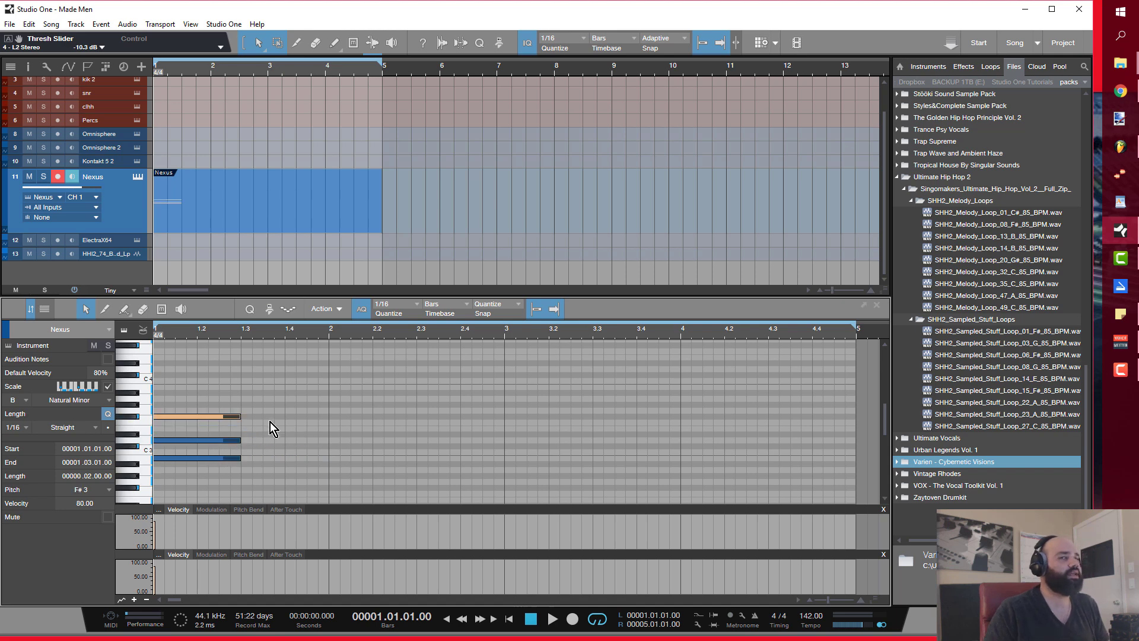
left_click_drag(298, 486, 149, 389)
left_click_drag(206, 415, 783, 441)
left_click_drag(218, 478, 795, 417)
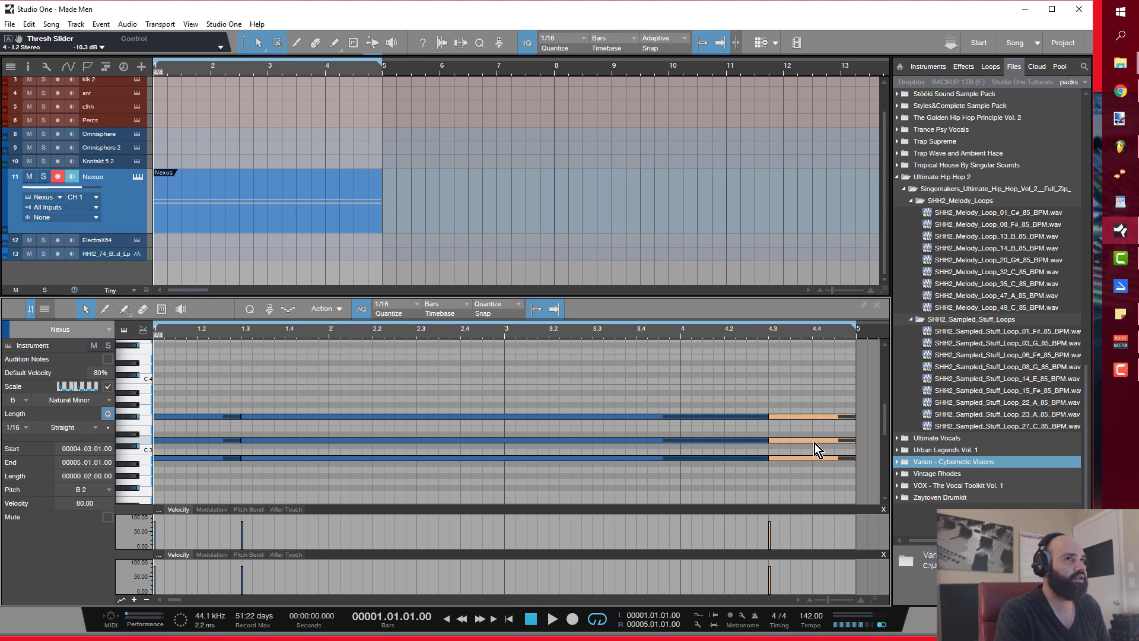
- Play the chord rhythm and enlarge the note editor so F#3, D3 and B2 rows are labelled
key("space")
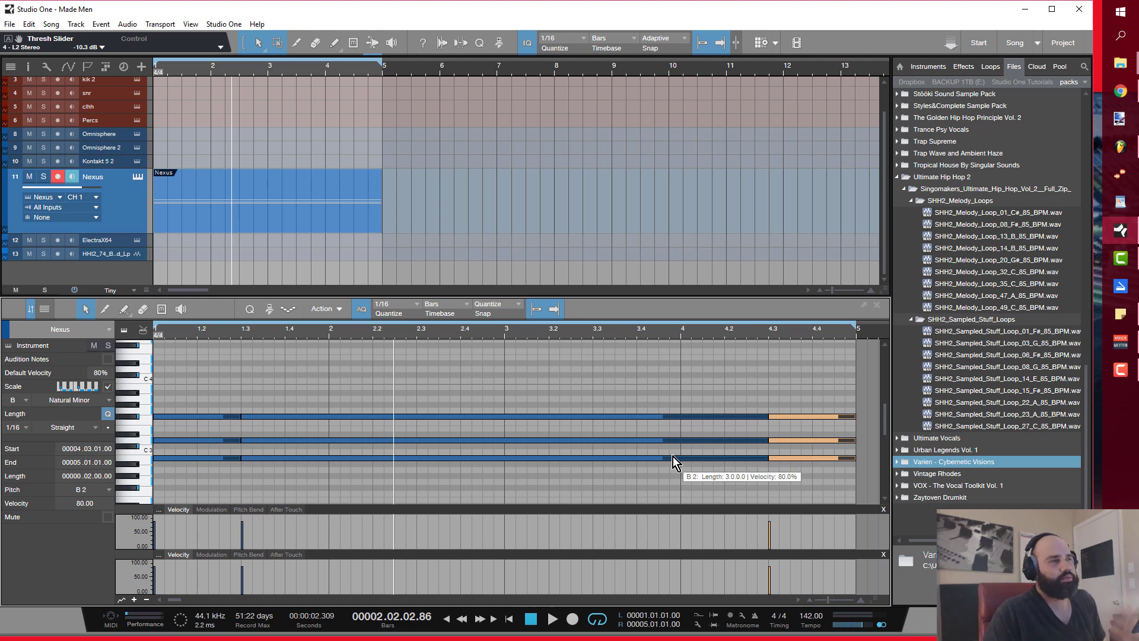
scroll(534, 459, "down", 1)
scroll(538, 457, "up", 2)
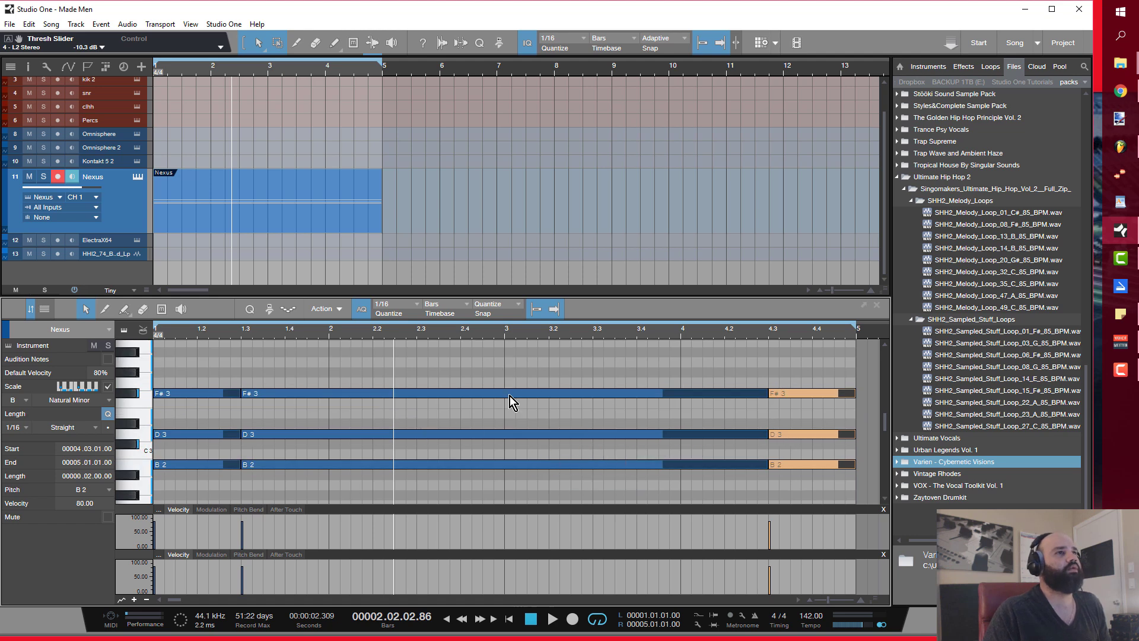
left_click_drag(435, 296, 452, 131)
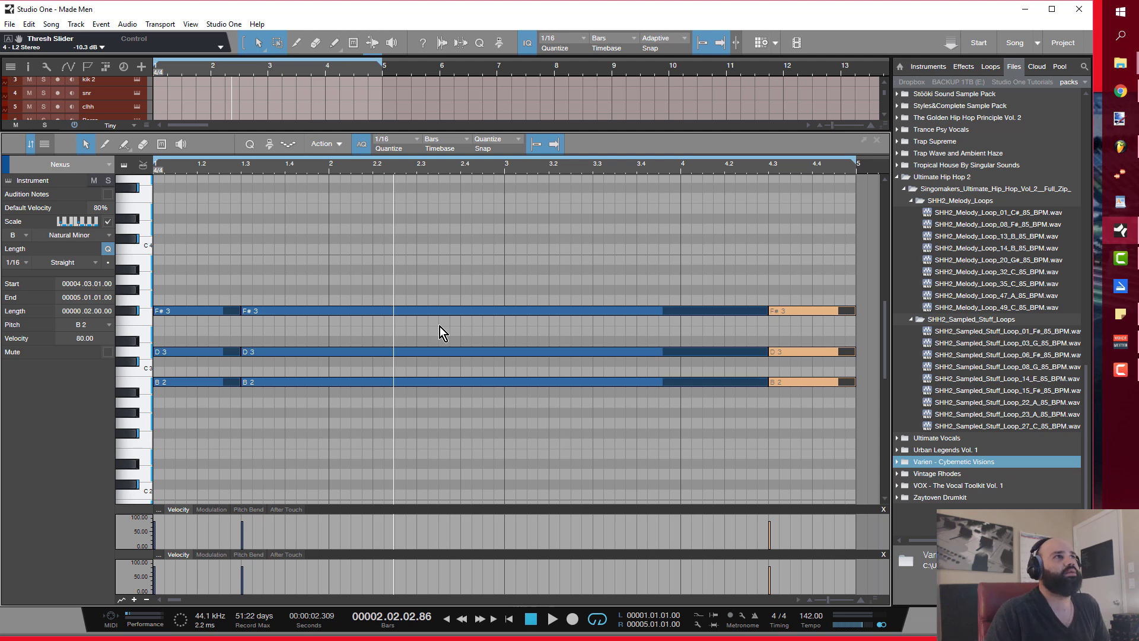
- Lower the first chord's F#3 an octave, then move it down to D2
left_click(482, 268)
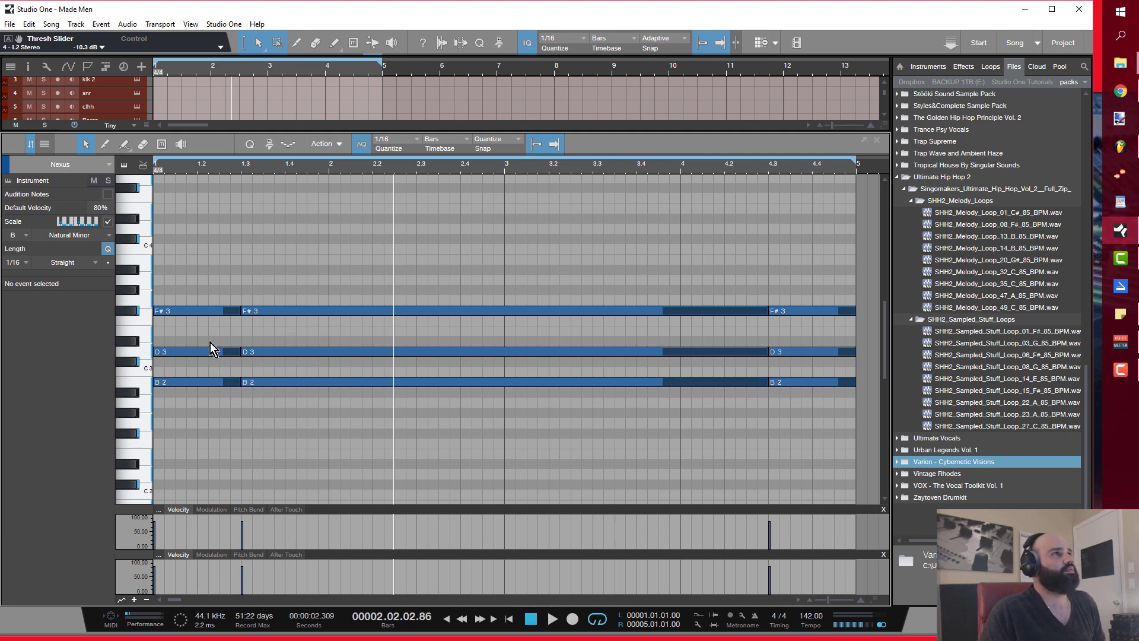
left_click_drag(208, 411, 180, 344)
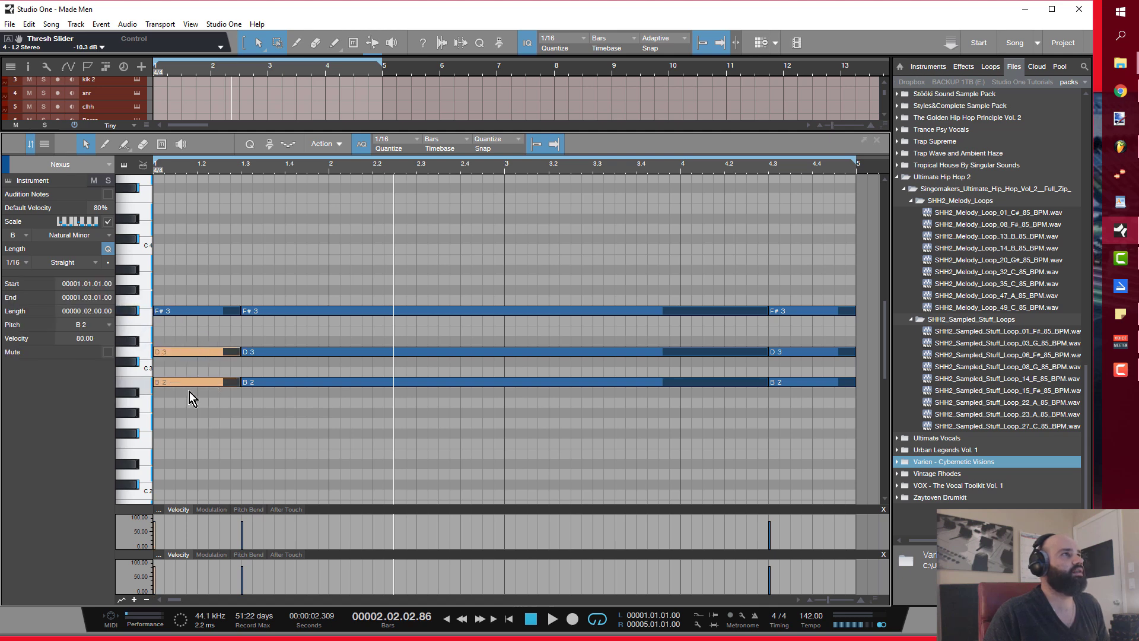
left_click(231, 239)
left_click(208, 312)
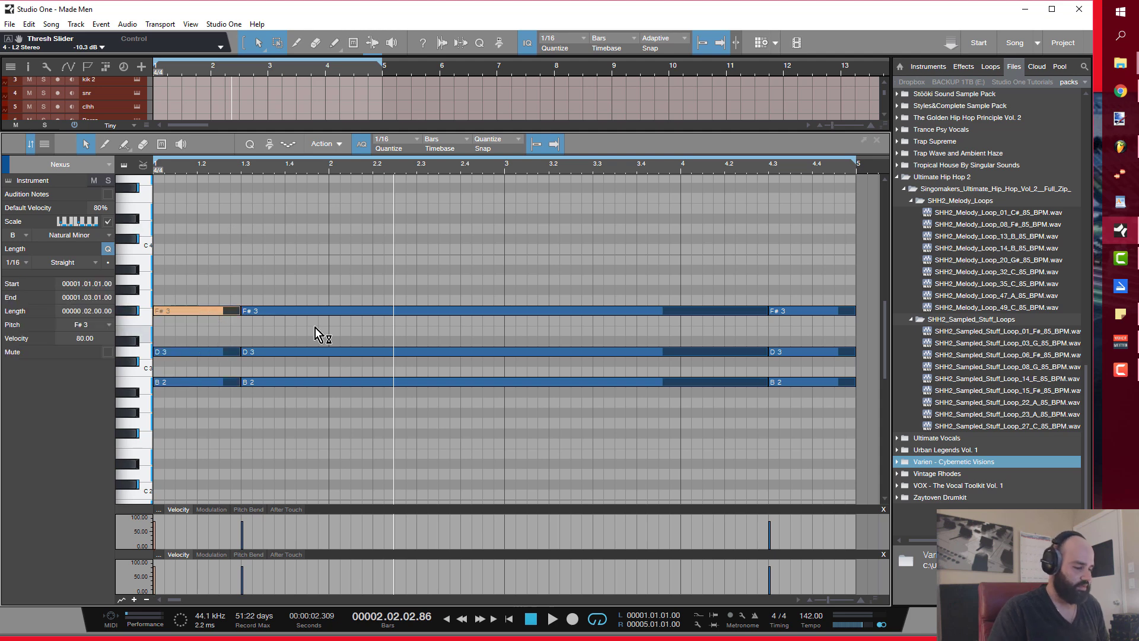
key("shift+Down")
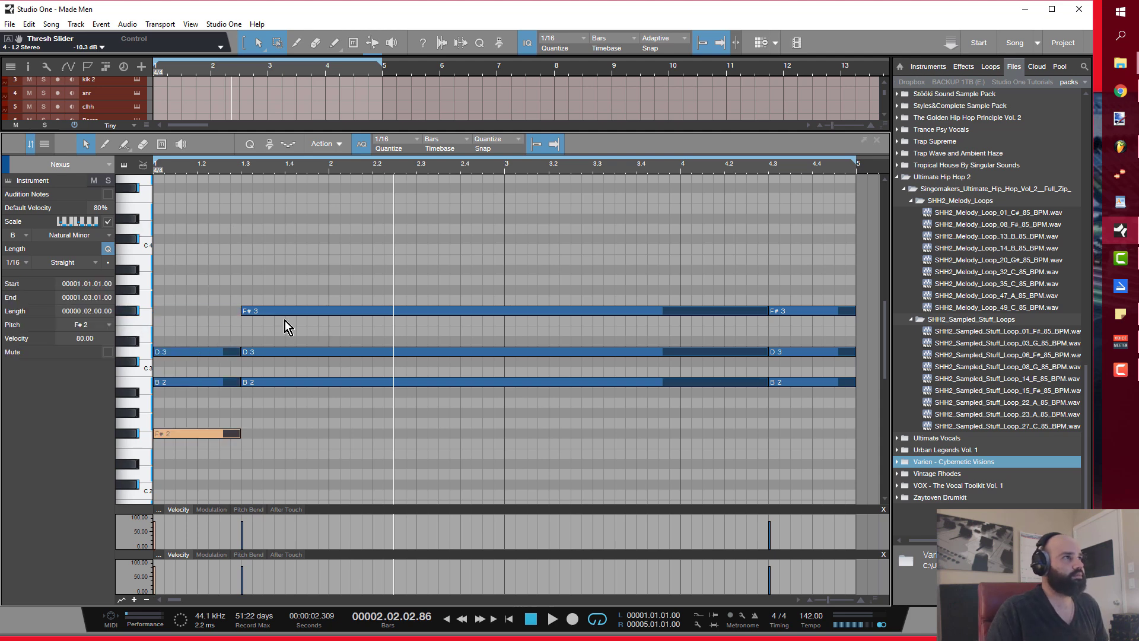
left_click(183, 436)
left_click_drag(183, 436, 182, 477)
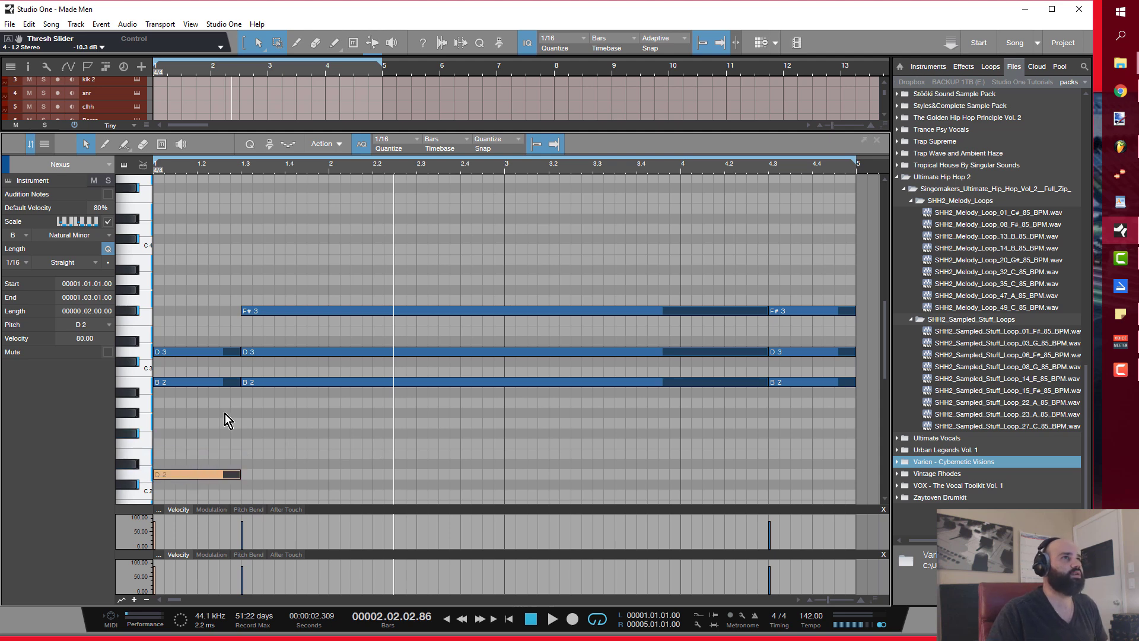
- Play the re-voiced opening chord from the start of the song
key("comma")
key("space")
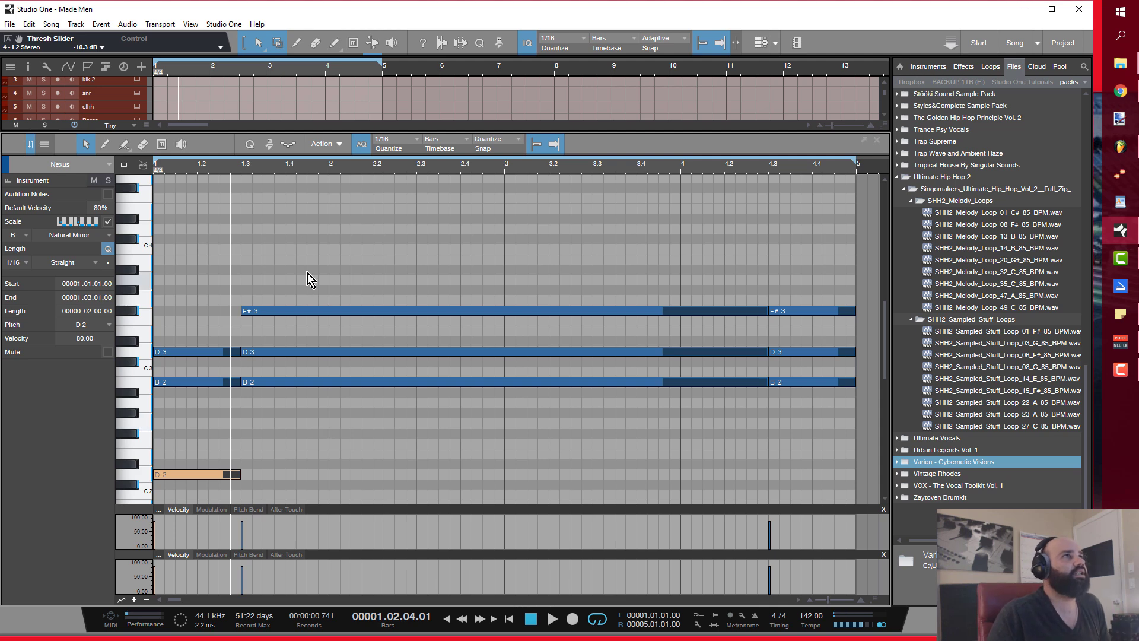
left_click(294, 213)
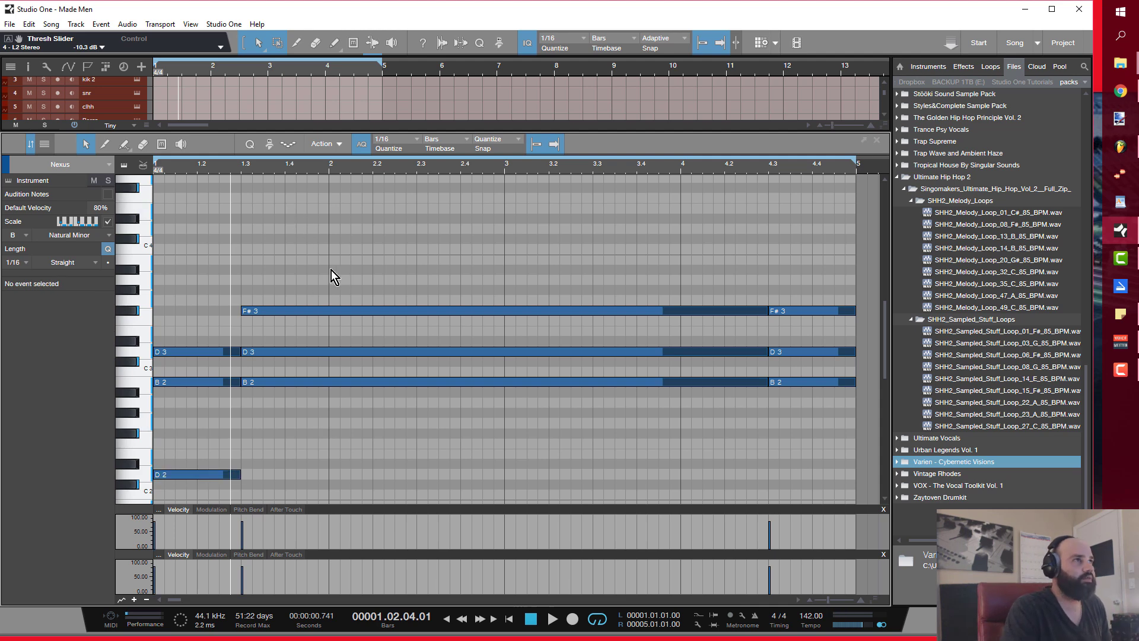
key("comma")
key("space")
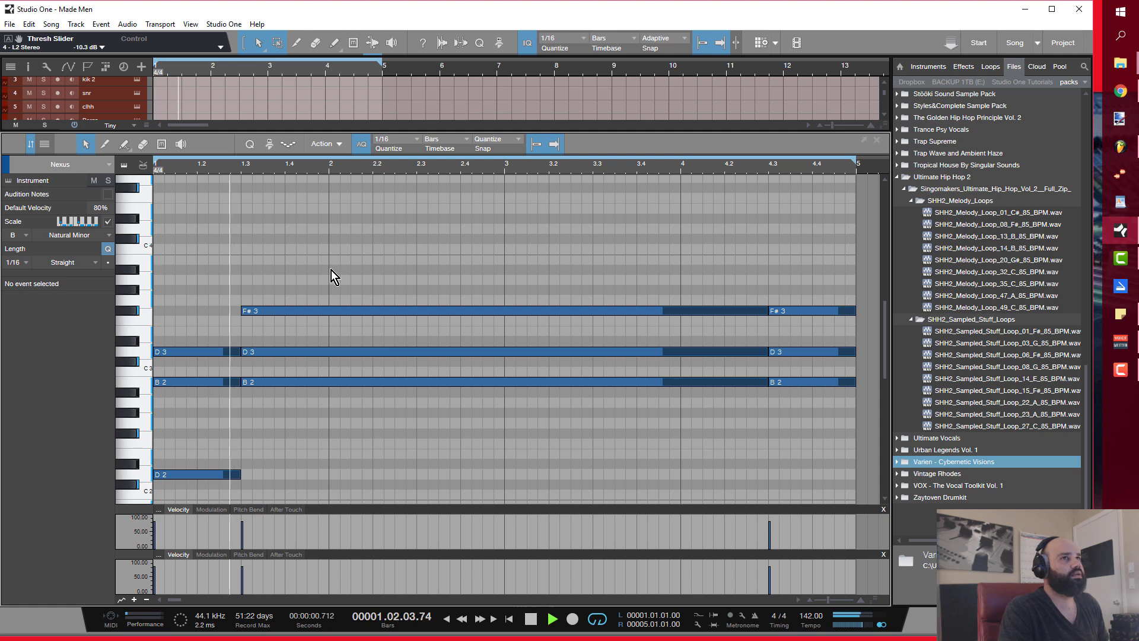
key("space")
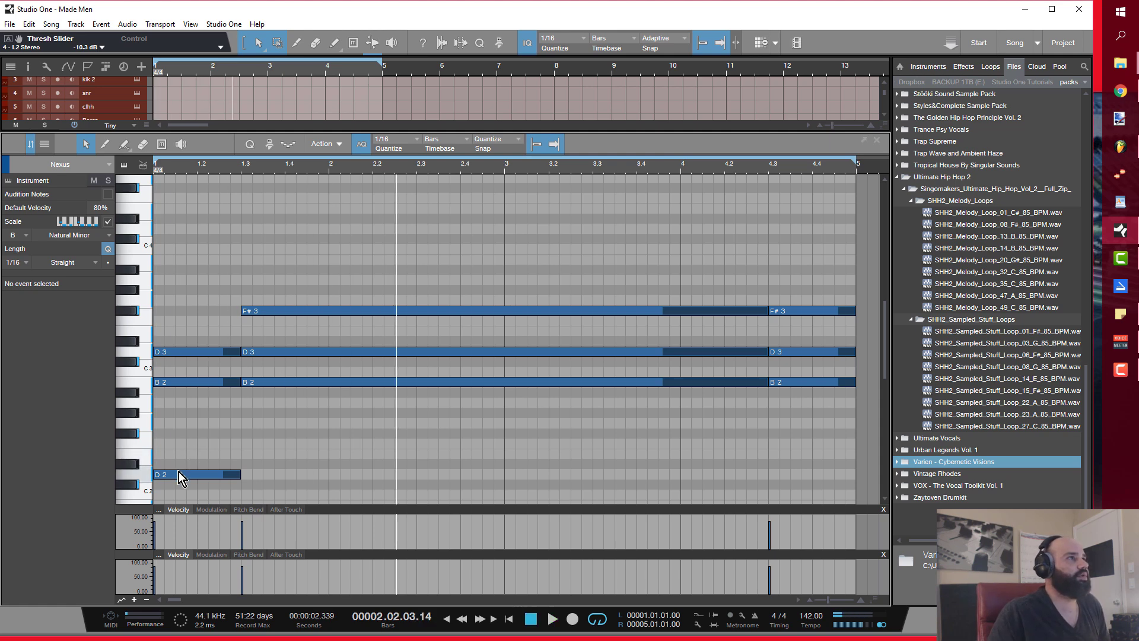
- Compare the low note at F#2 by playback, then settle it back on D2
left_click_drag(179, 473, 179, 439)
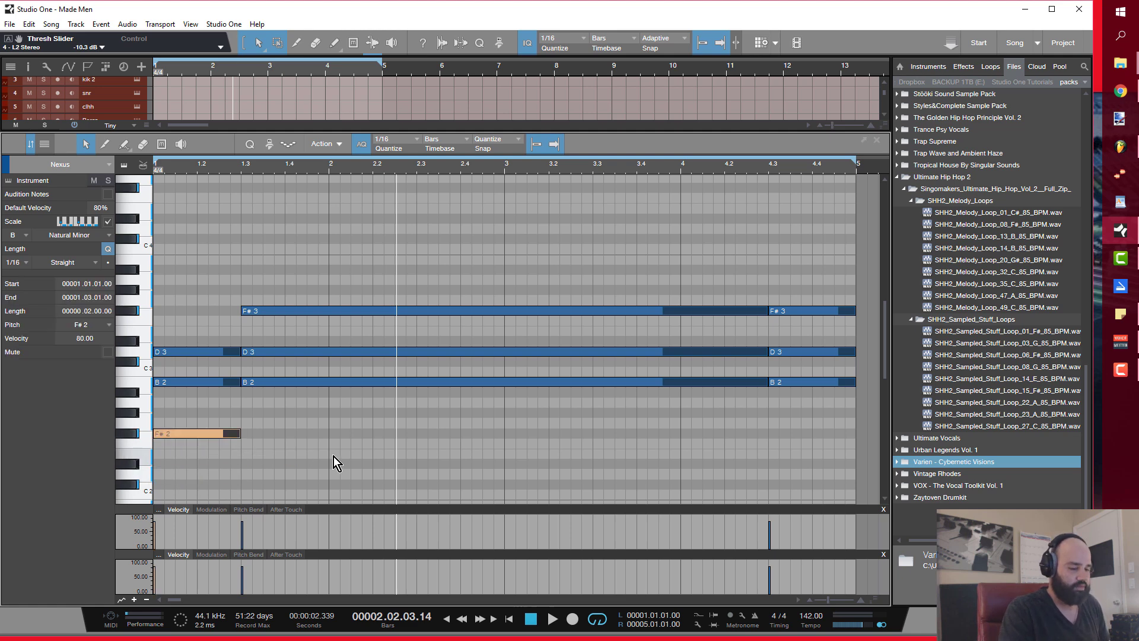
key("Home")
key("space")
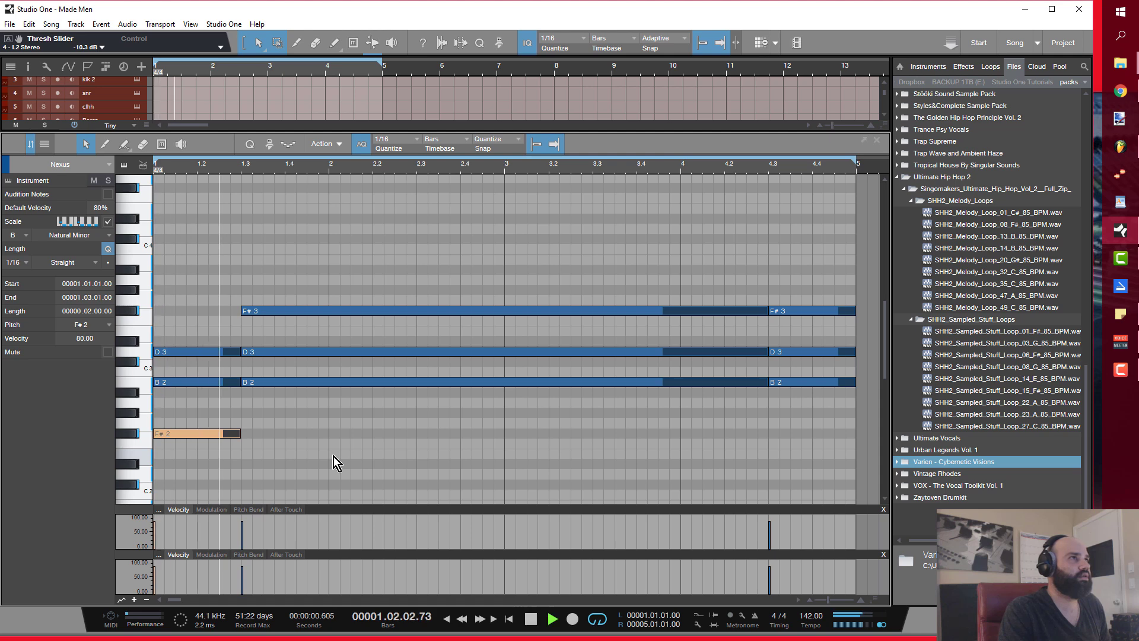
key("space")
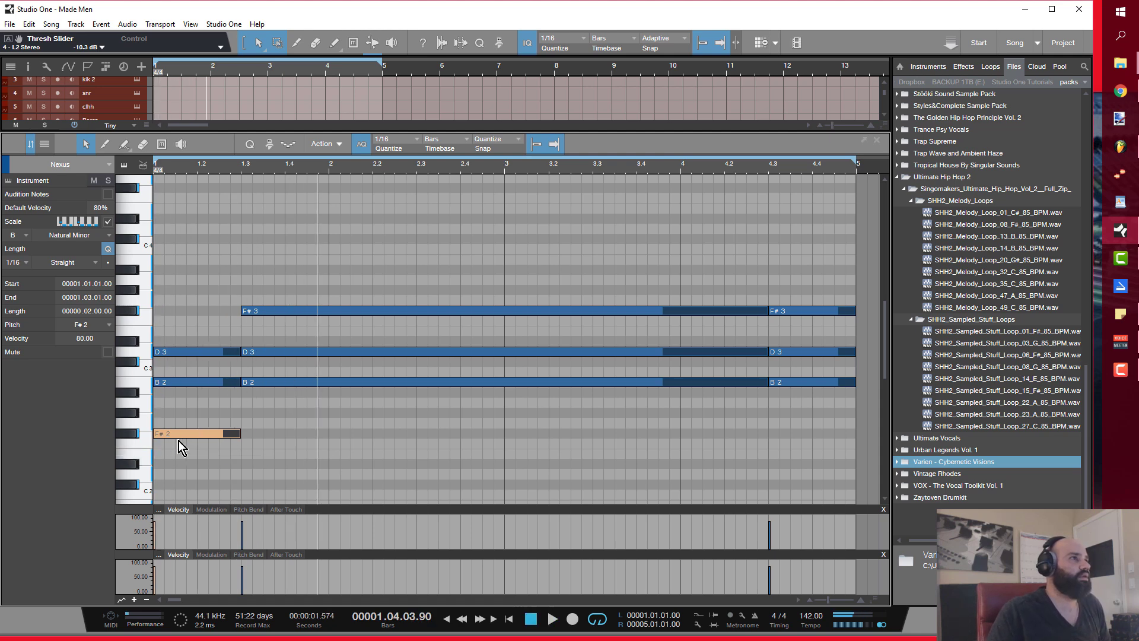
left_click_drag(182, 441, 182, 480)
- Drop the bar 4.3 chord an octave to F#2, D2 and B1, and audition the rhythm
key("Home")
key("space")
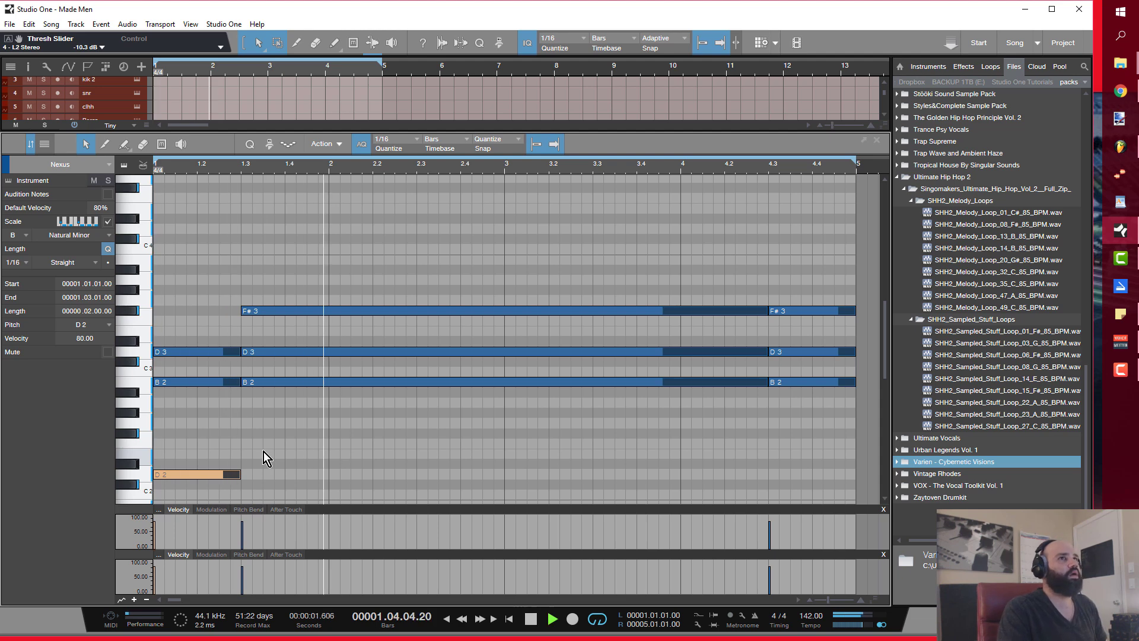
key("space")
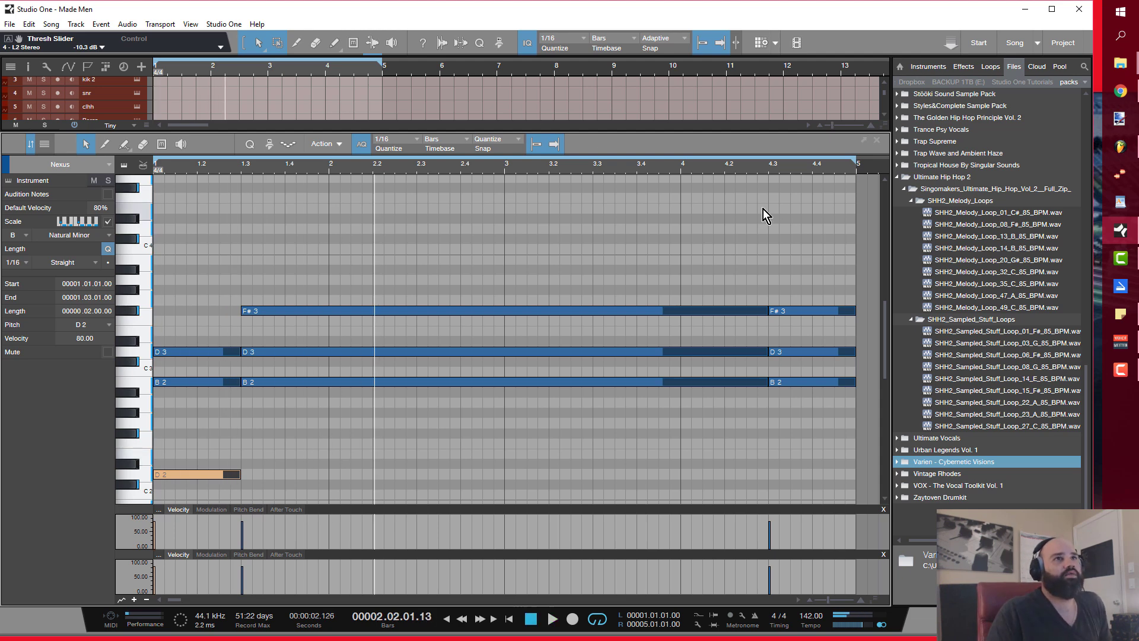
left_click_drag(806, 280, 810, 409)
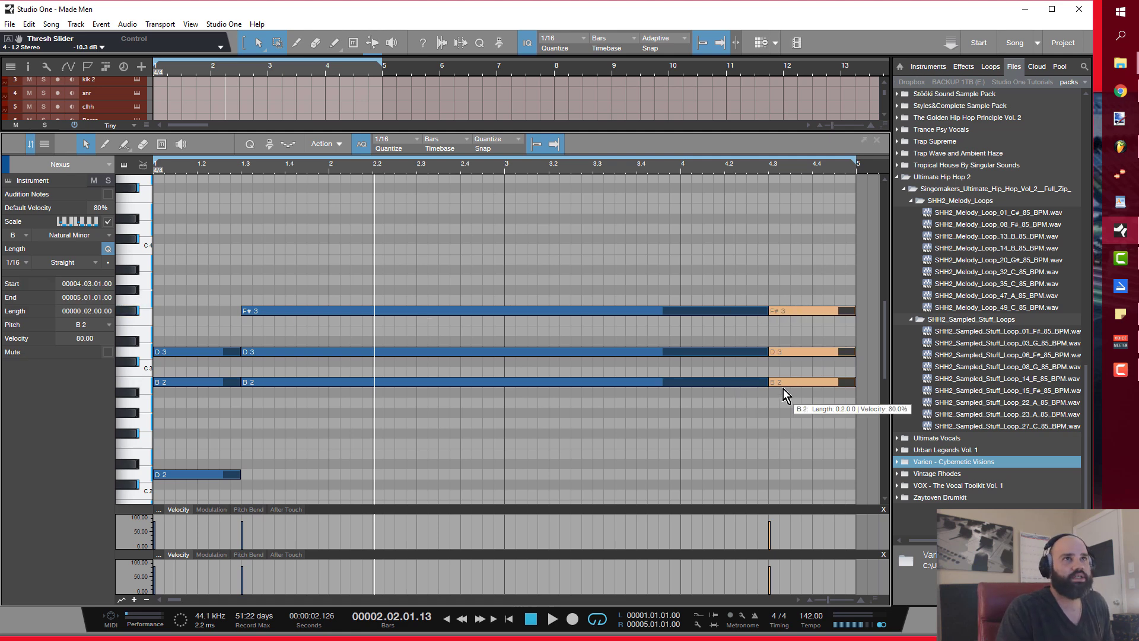
key("shift+Down")
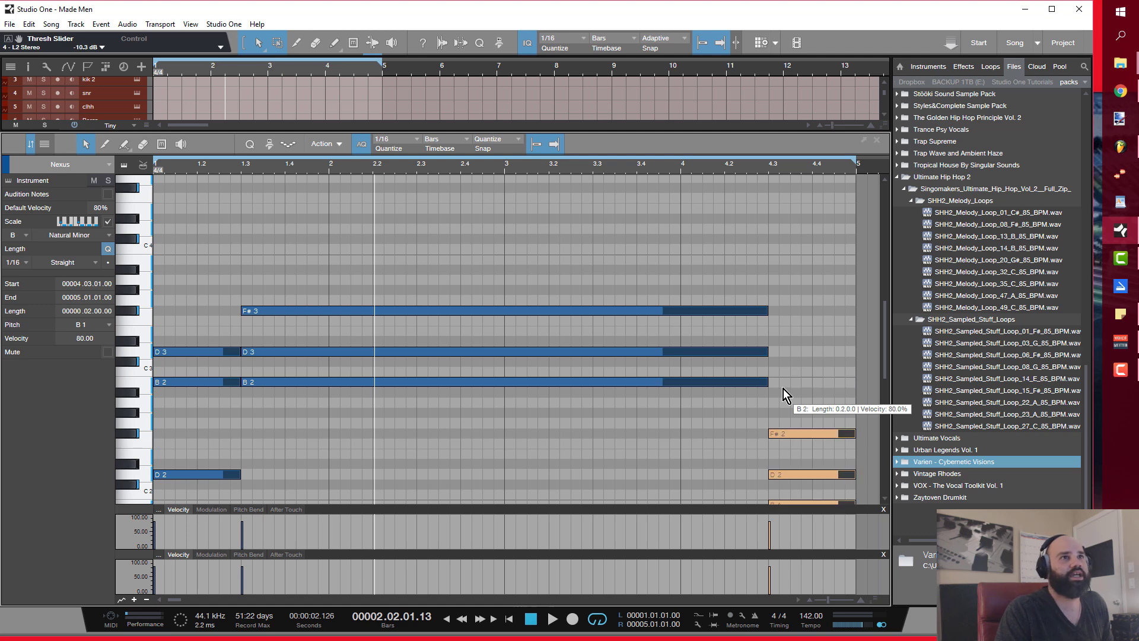
scroll(830, 380, "down", 1)
scroll(832, 375, "down", 1)
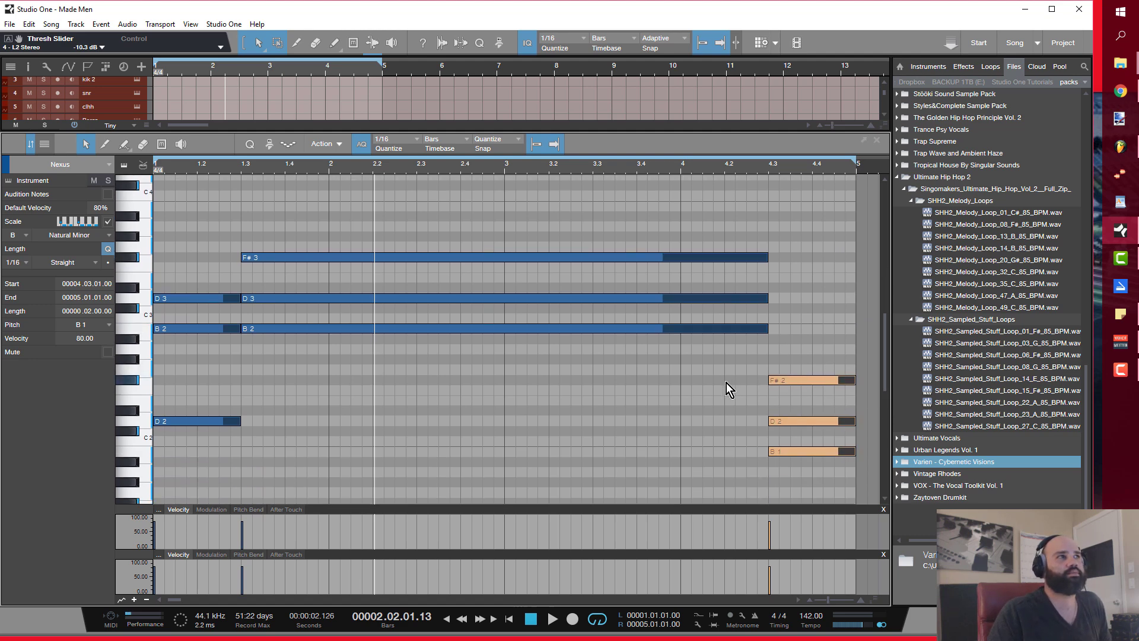
key("space")
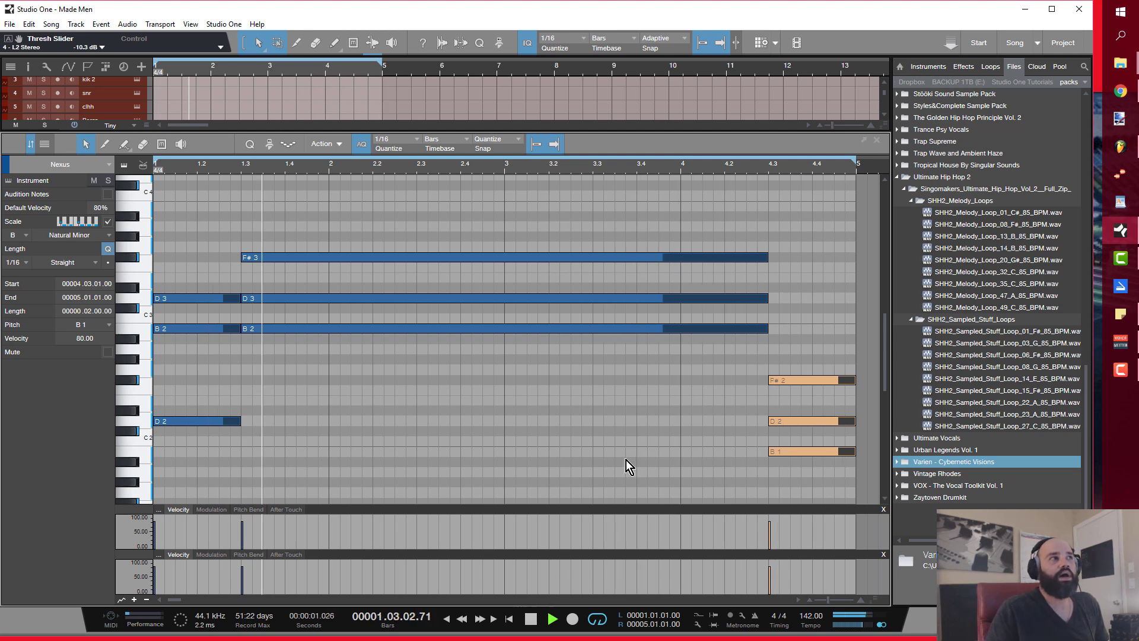
key("space")
- Raise every note in the part an octave and play back the result
left_click_drag(836, 488, 184, 240)
key("shift+Up")
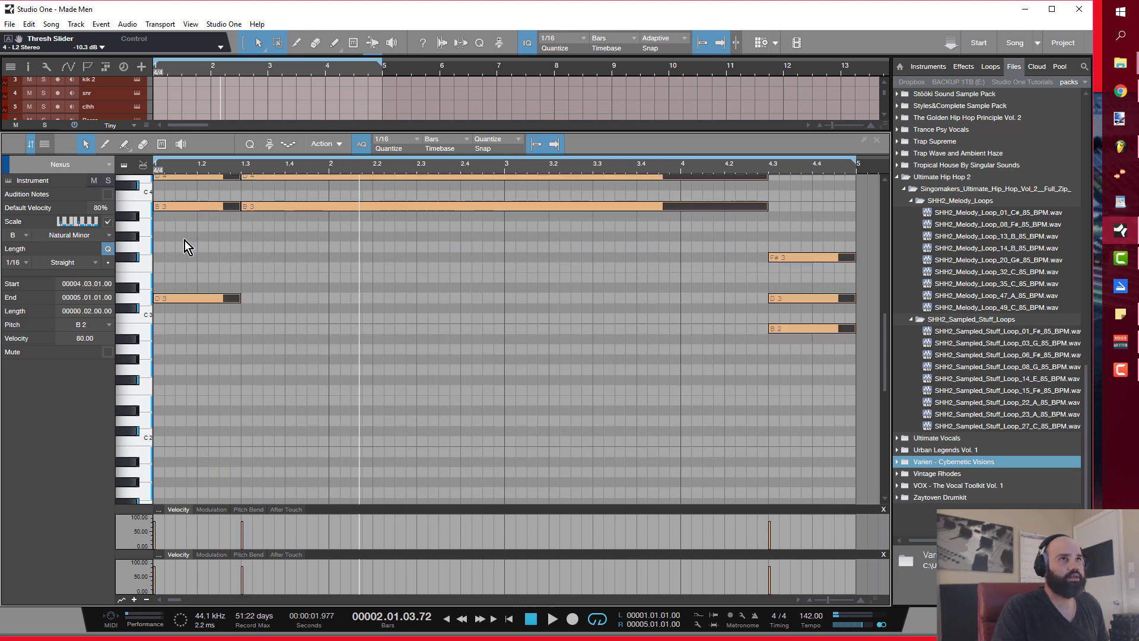
key("space")
key("shift+w")
key("shift+w")
key("shift+w")
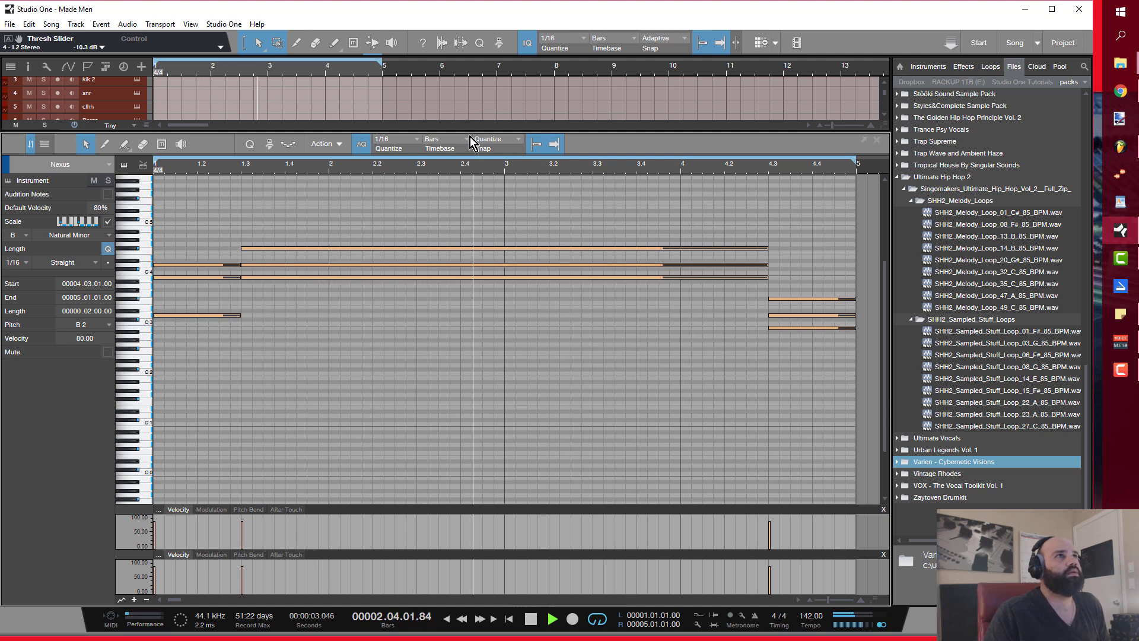
- Enlarge the track list and copy the Nexus part onto the Omnisphere track
left_click_drag(470, 129, 470, 131)
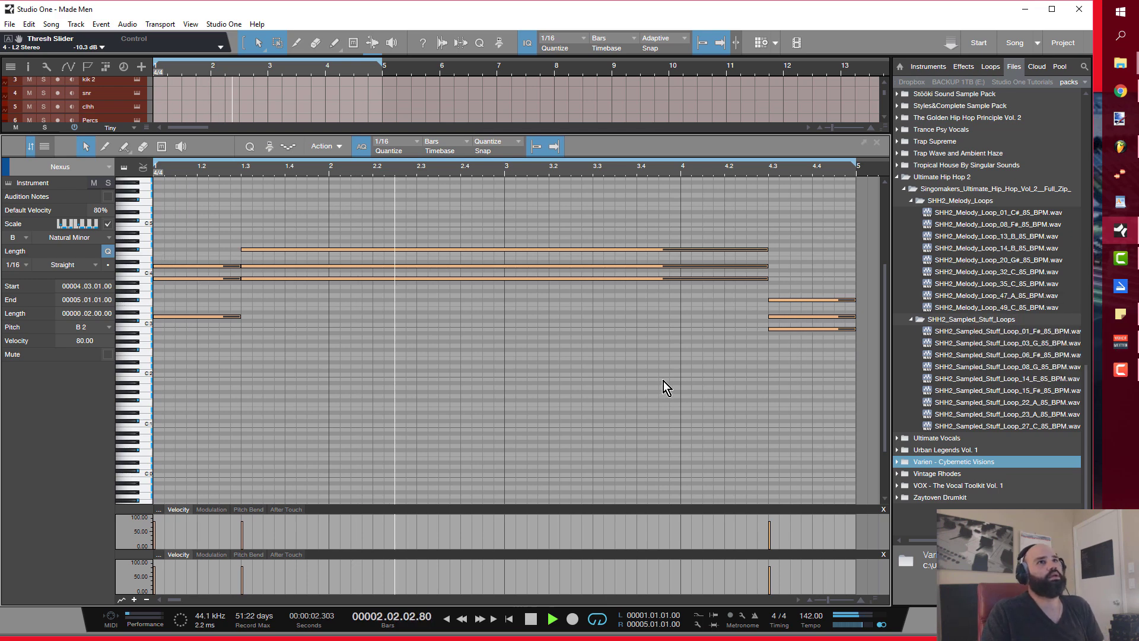
scroll(635, 343, "up", 2)
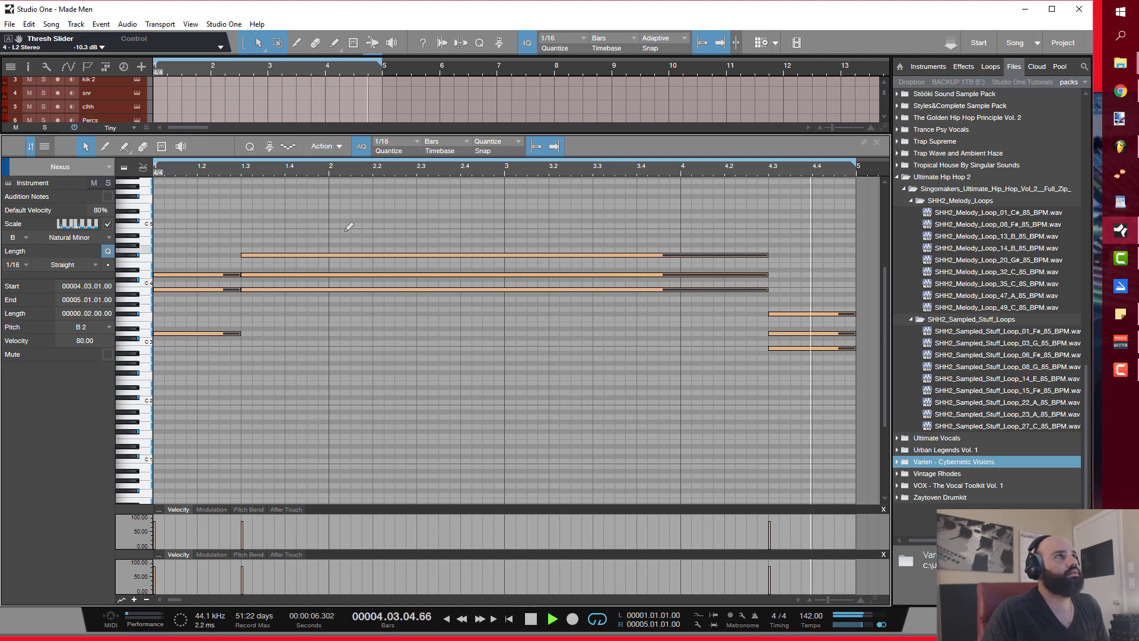
key("space")
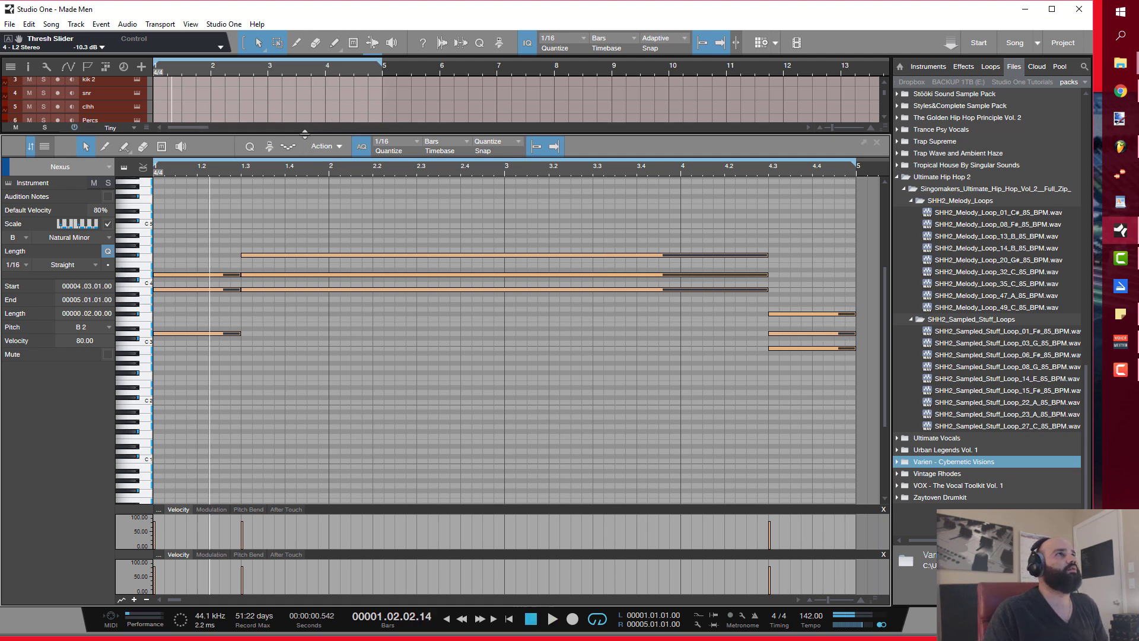
left_click_drag(305, 130, 305, 284)
left_click_drag(215, 218, 144, 137)
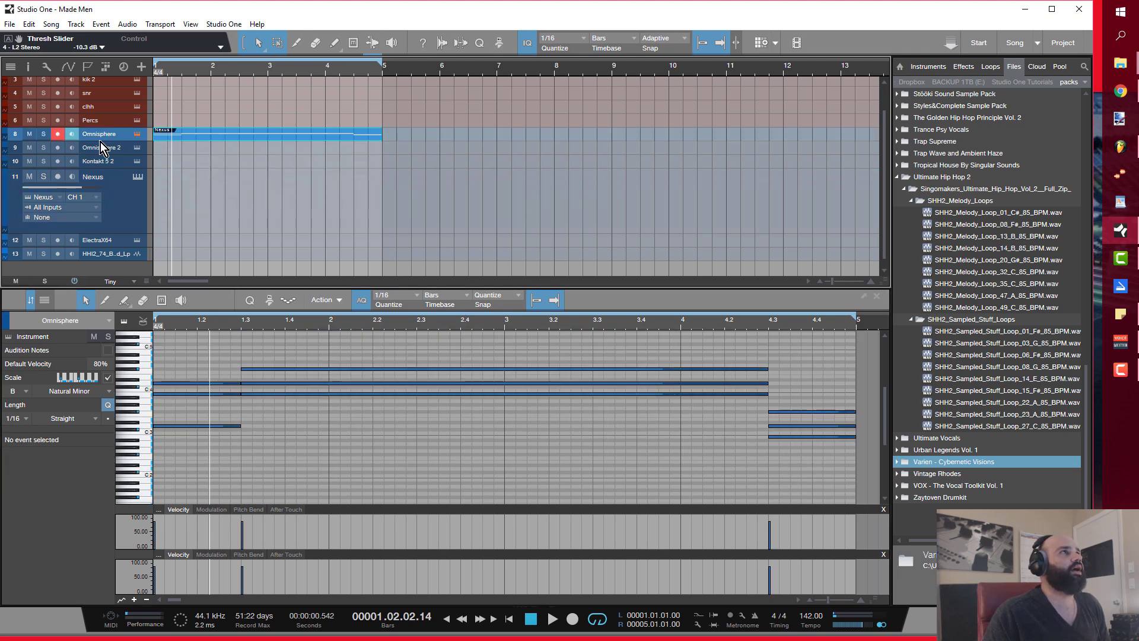
- Open Omnisphere and set the patch browser's Category and Directory to All
left_click(138, 135)
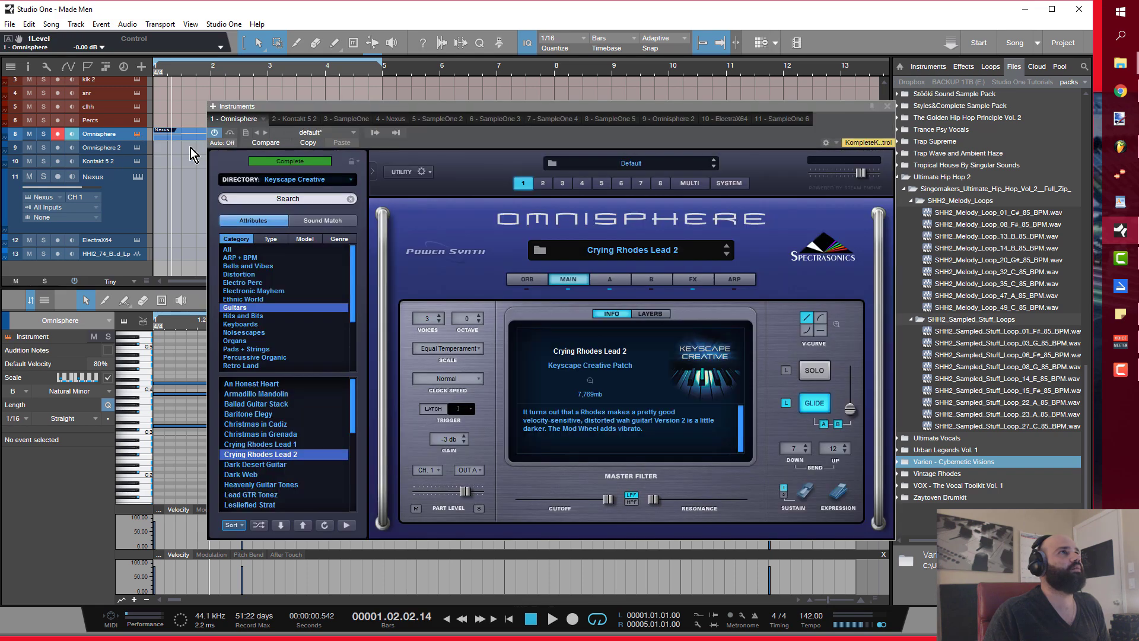
left_click(255, 250)
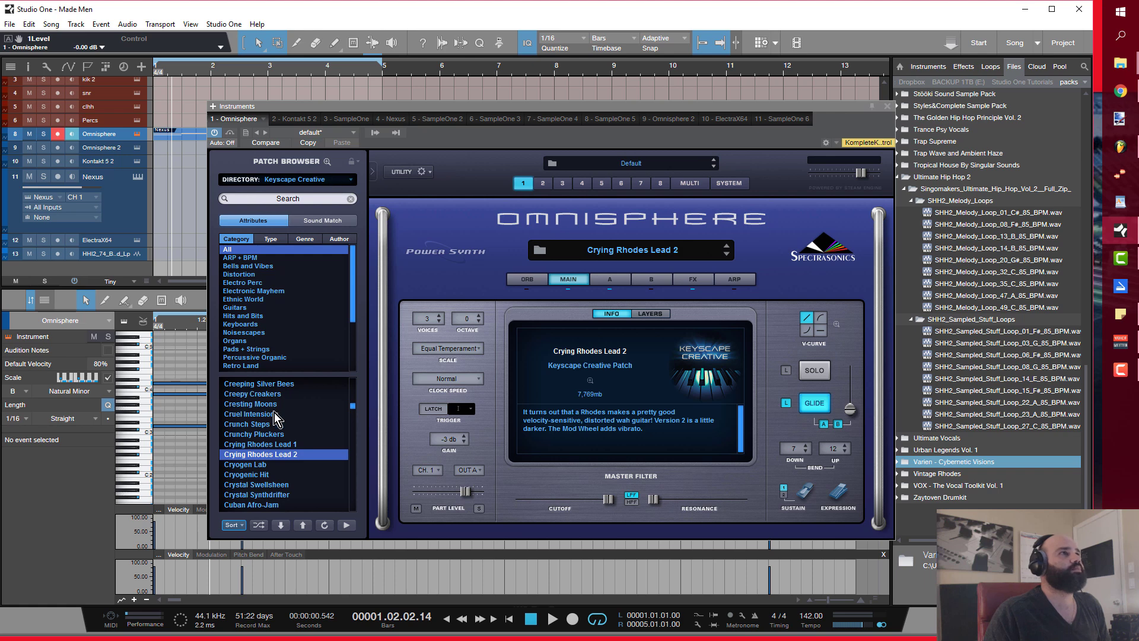
scroll(289, 415, "up", 4)
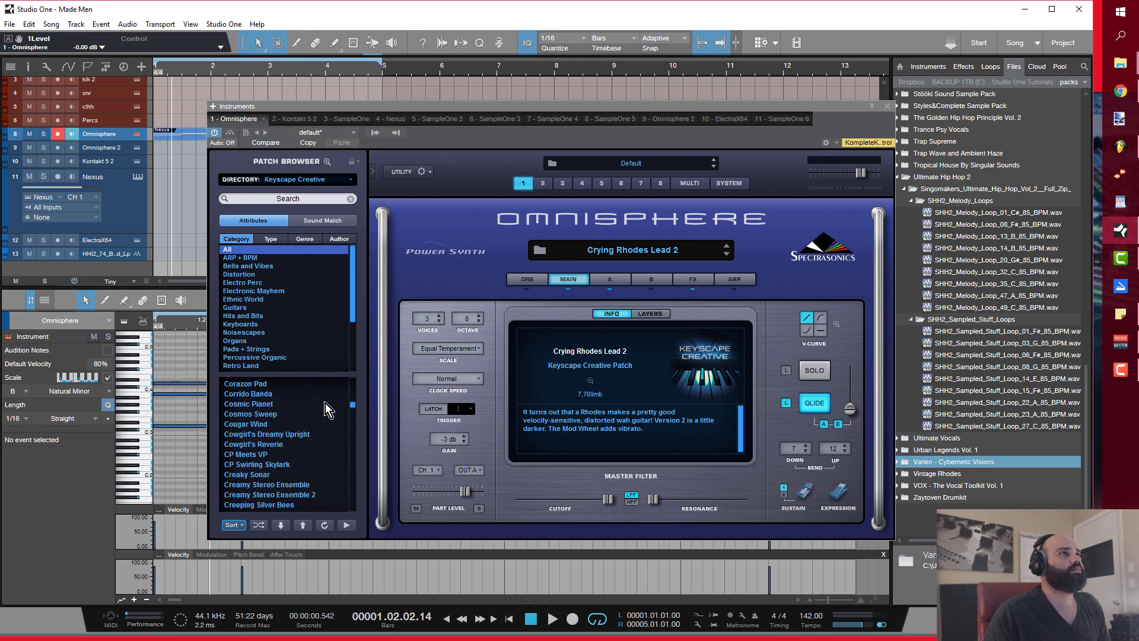
left_click(324, 181)
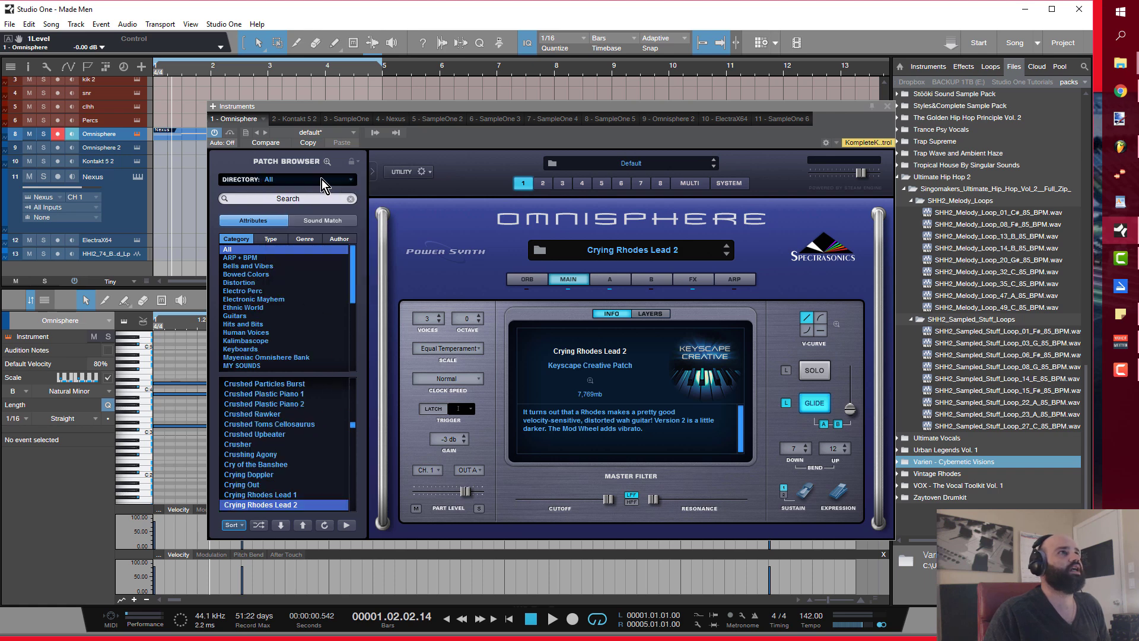
left_click(324, 182)
left_click(371, 191)
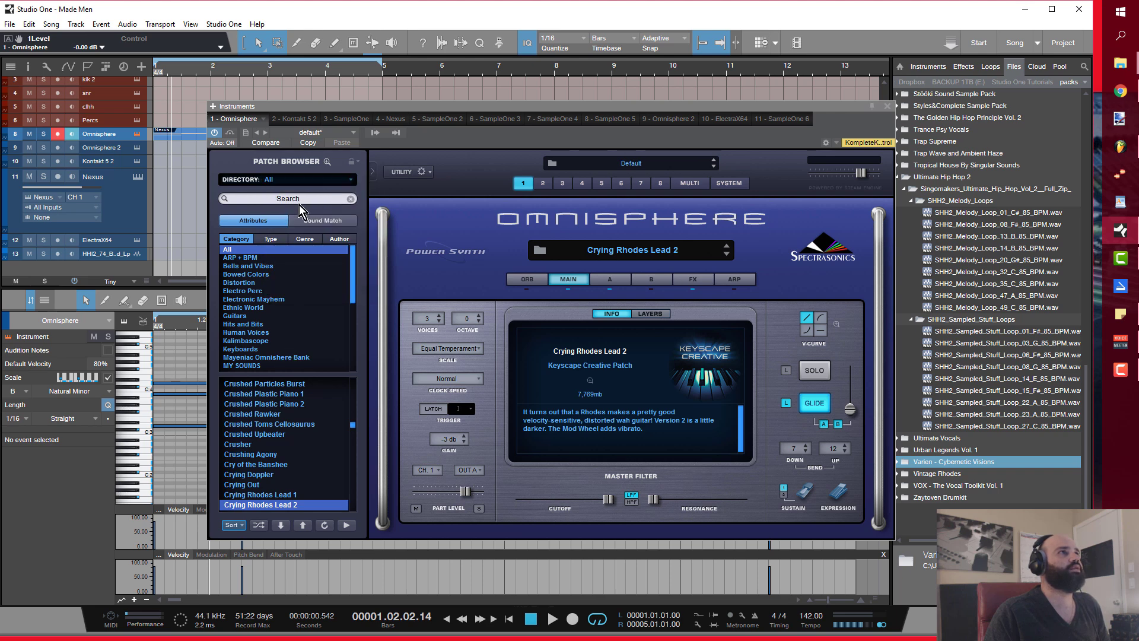
- Search patches for 'in memor' and load In Memorium 2
left_click(301, 207)
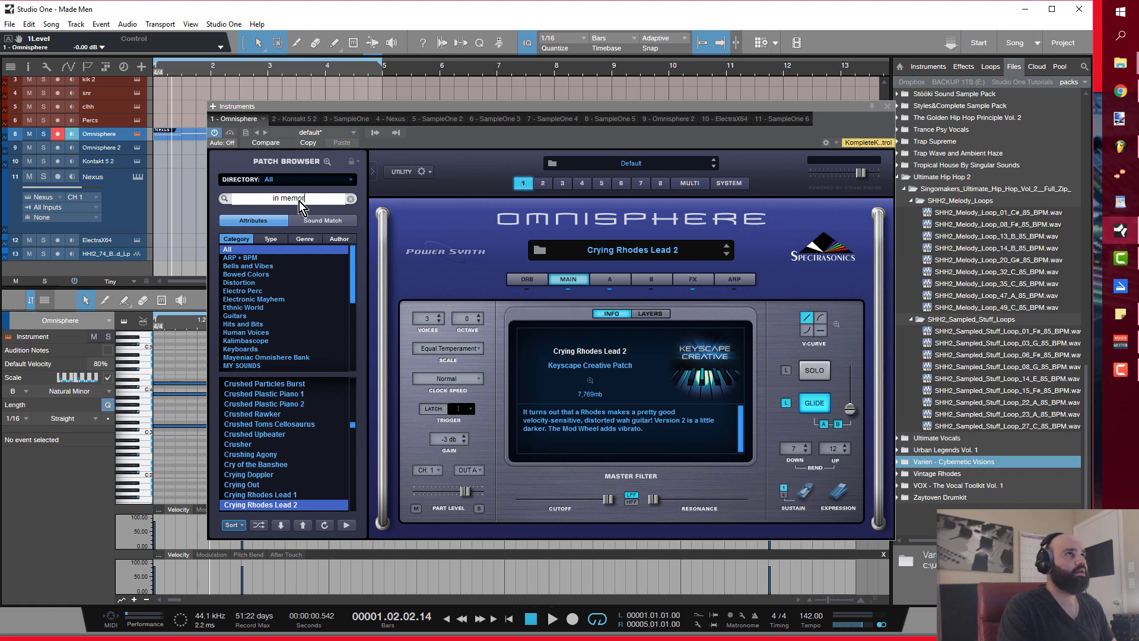
left_click(301, 207)
type("in memor")
key("Return")
left_click(255, 394)
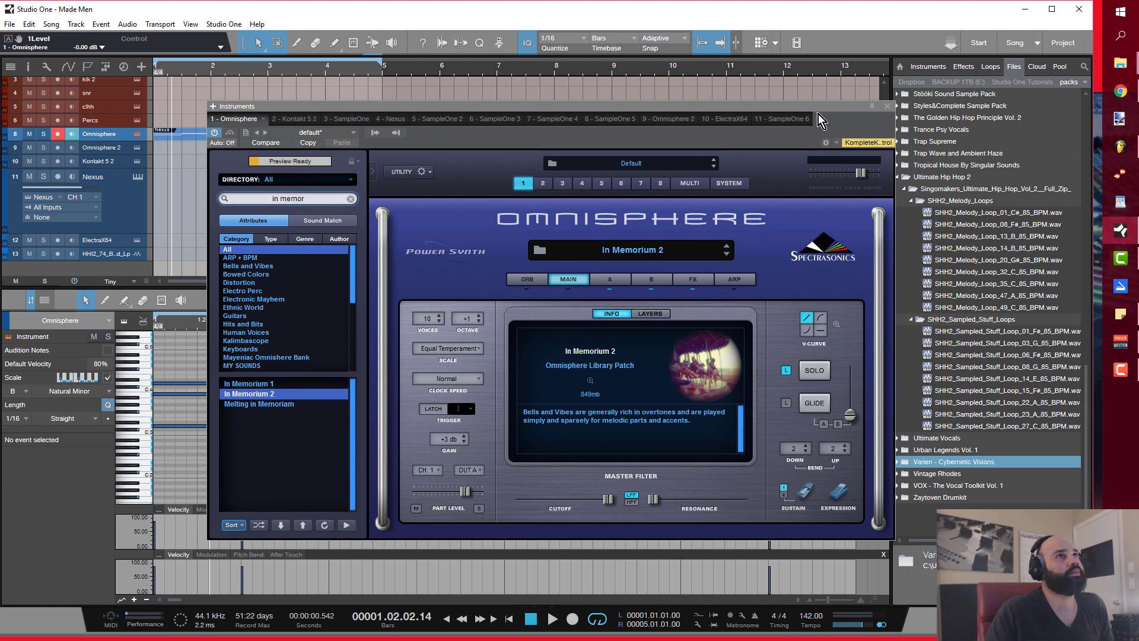
left_click_drag(846, 111, 1013, 145)
- Play the Omnisphere part from the start to audition In Memorium 2, repositioning its window
key("KP_Decimal")
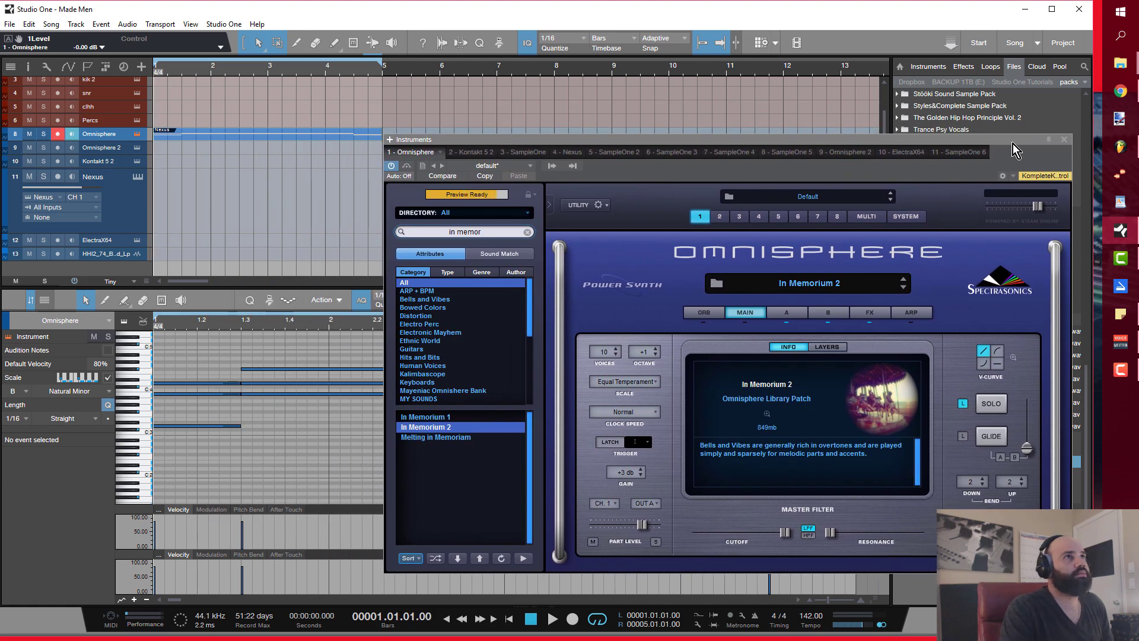
key("space")
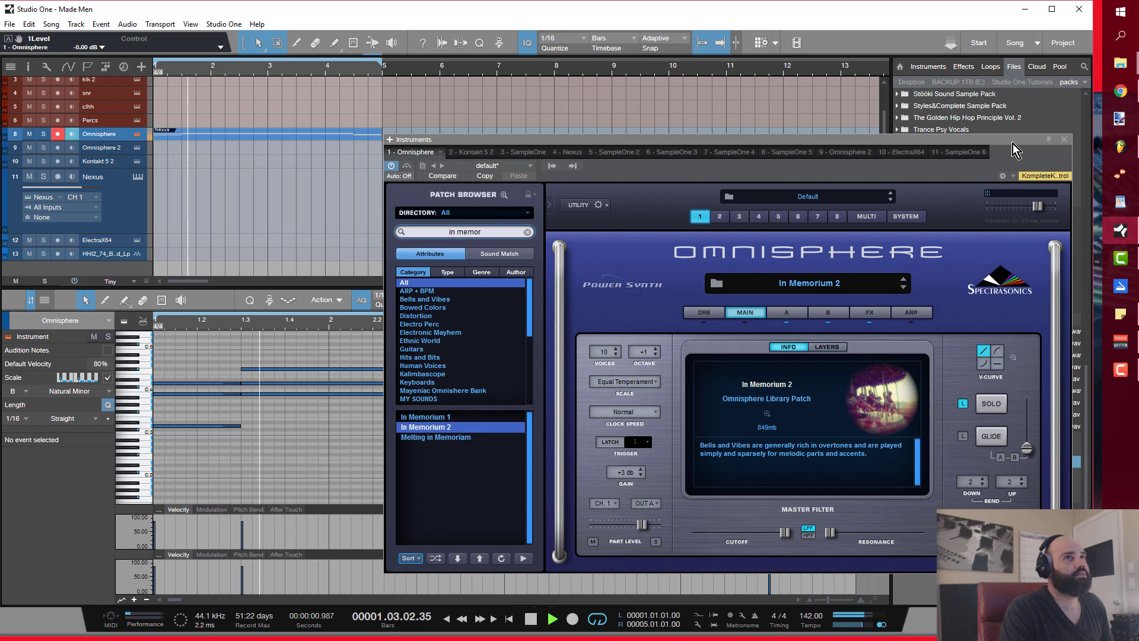
left_click_drag(1014, 144, 744, 447)
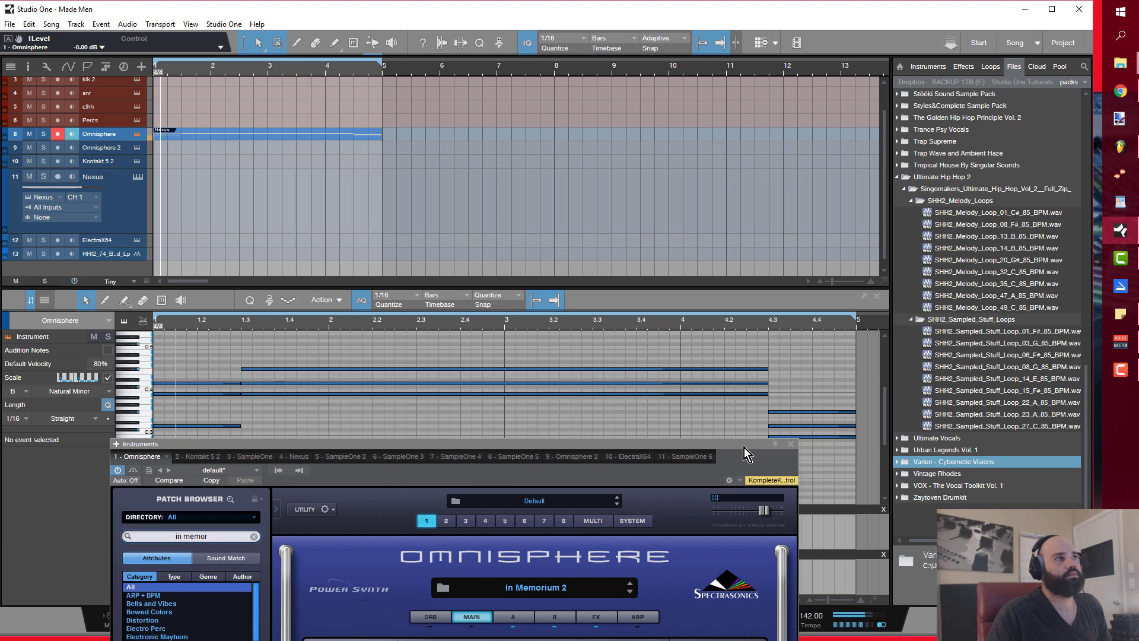
left_click_drag(744, 448, 909, 162)
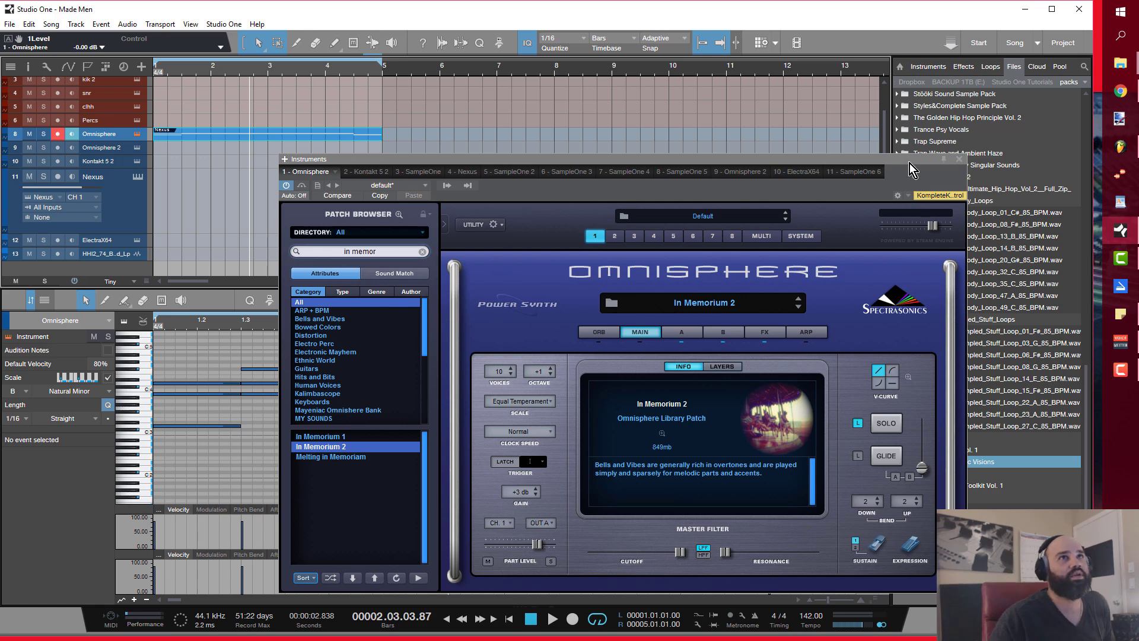
left_click(959, 159)
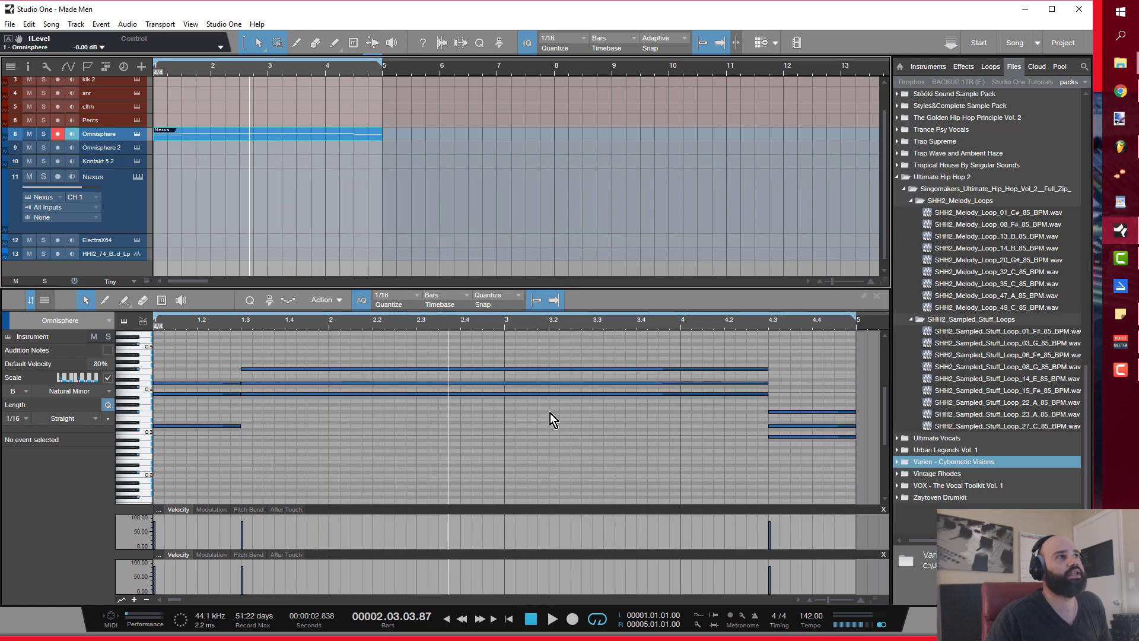